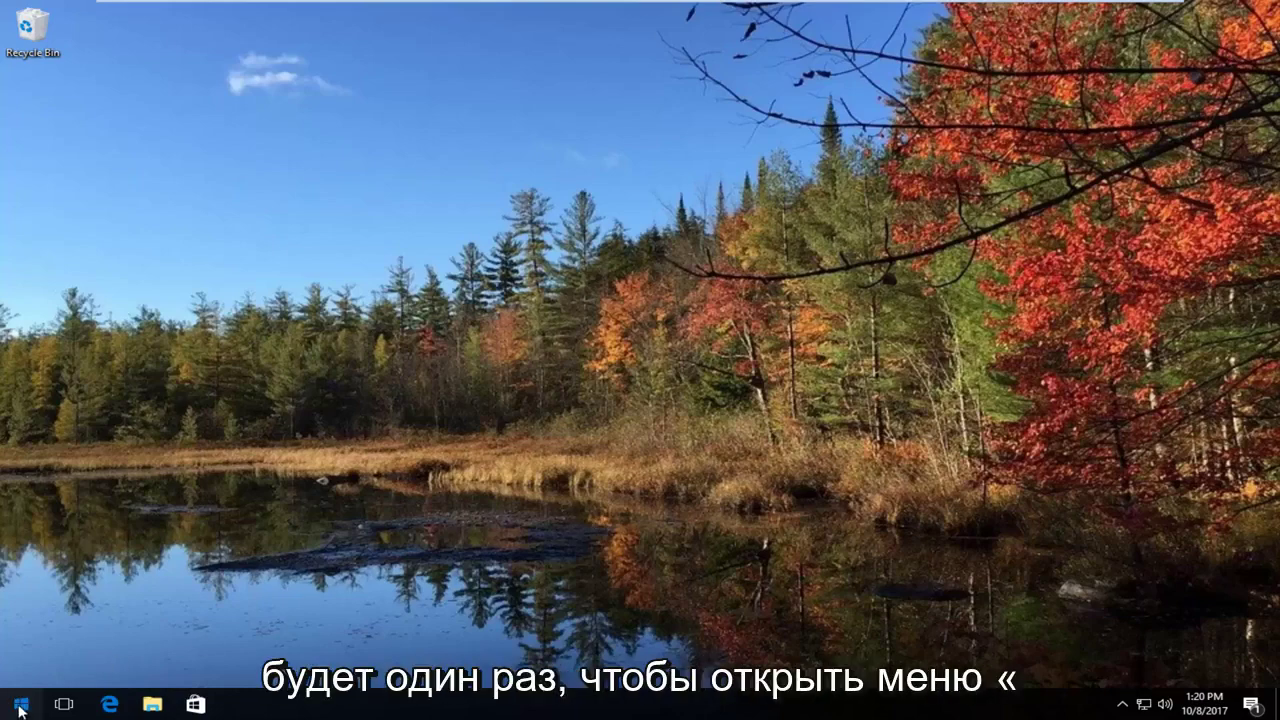
Search the Start menu for 'services' and launch the Services desktop app
left_click(20, 705)
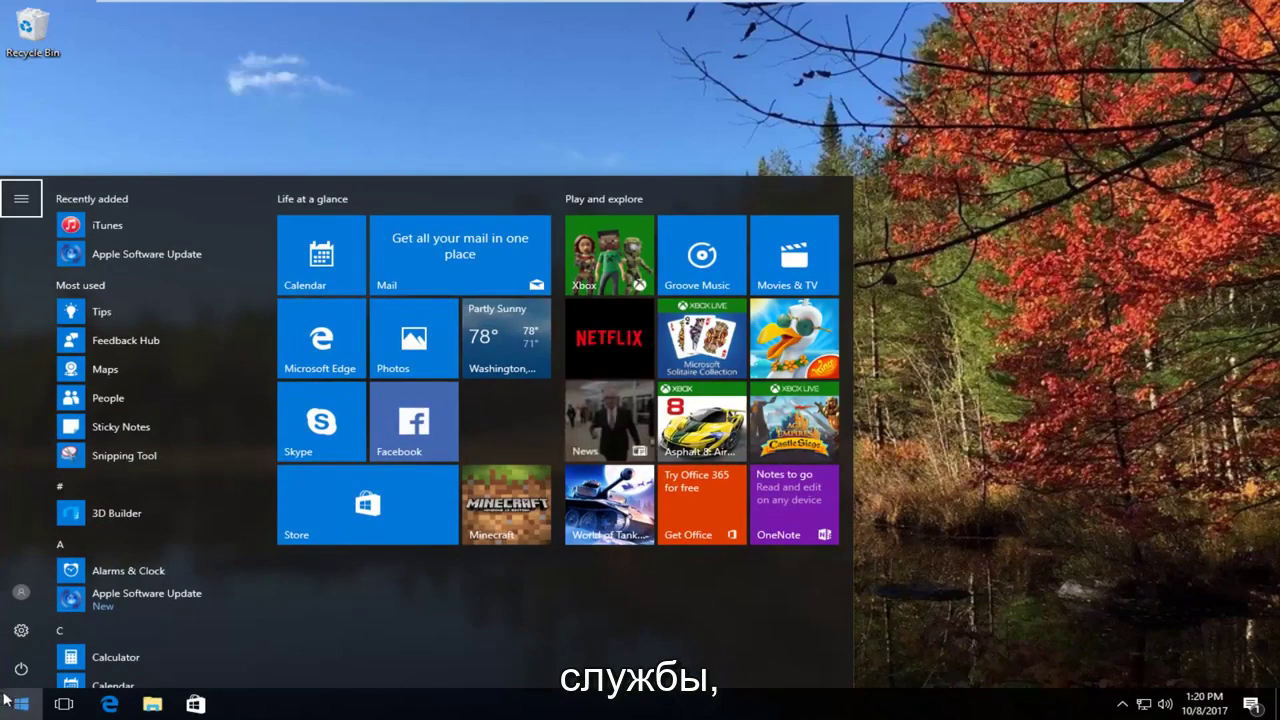
left_click(21, 707)
left_click(23, 705)
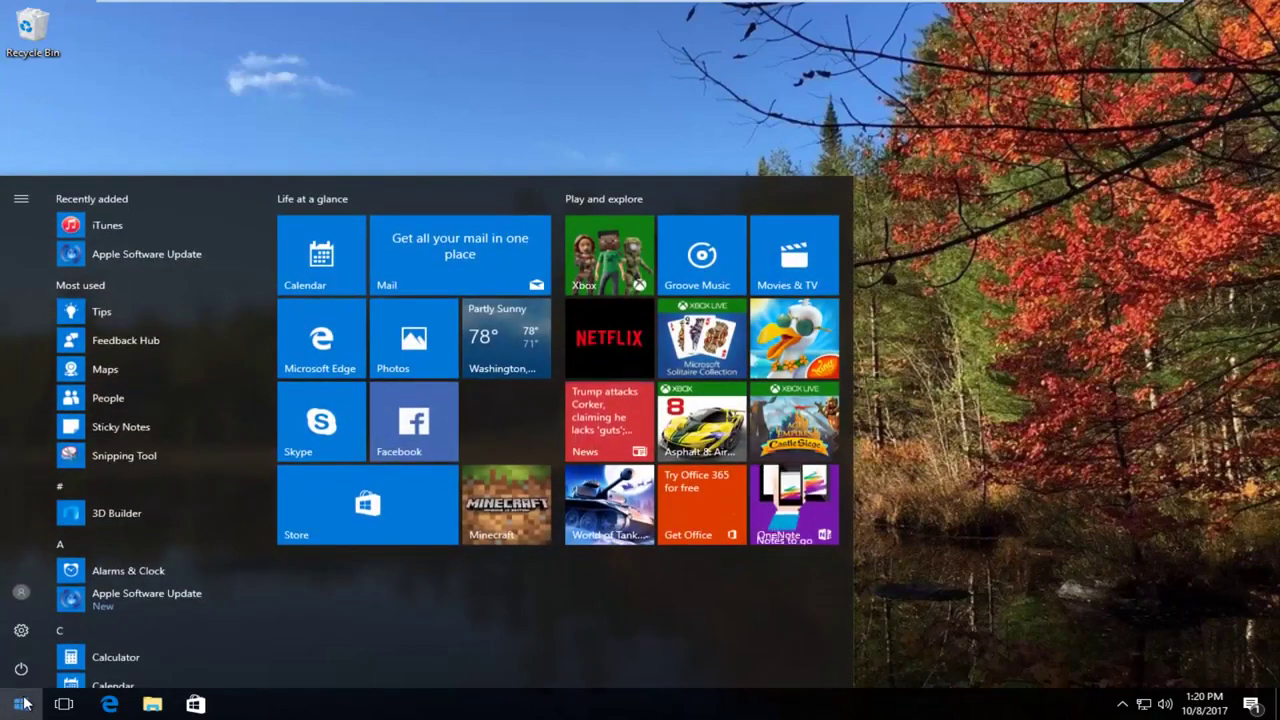
left_click(23, 705)
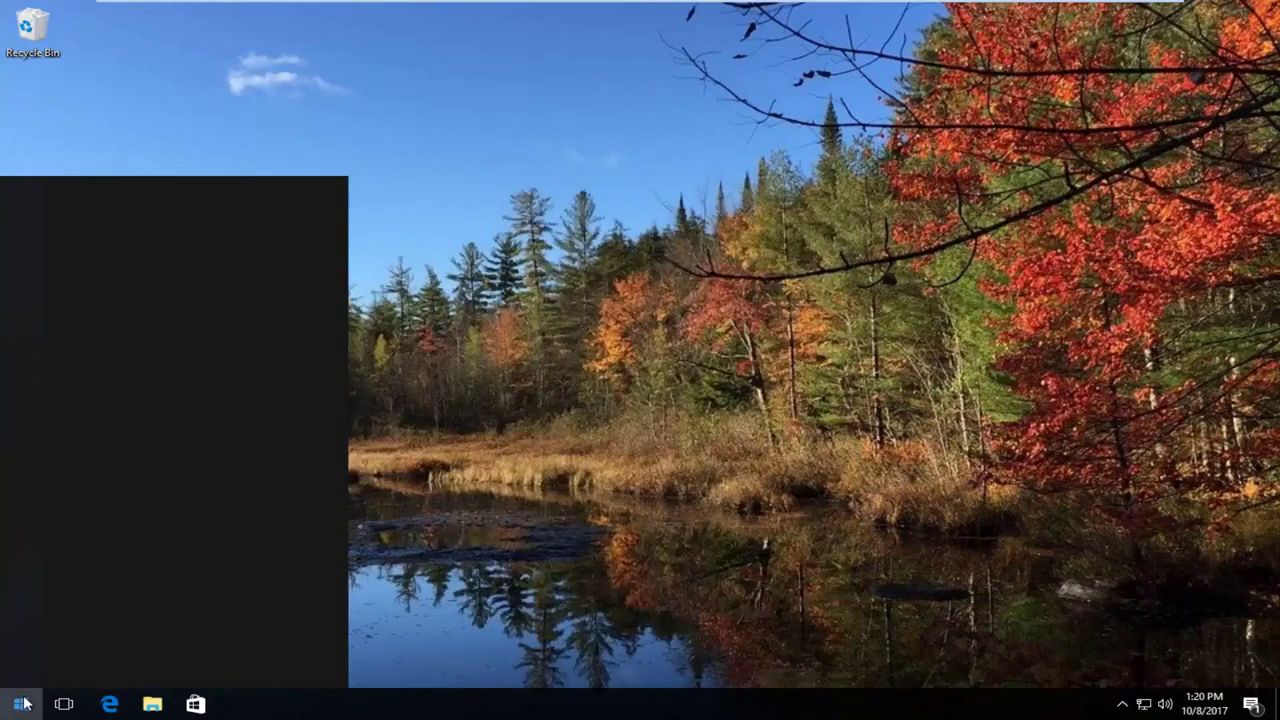
type("services")
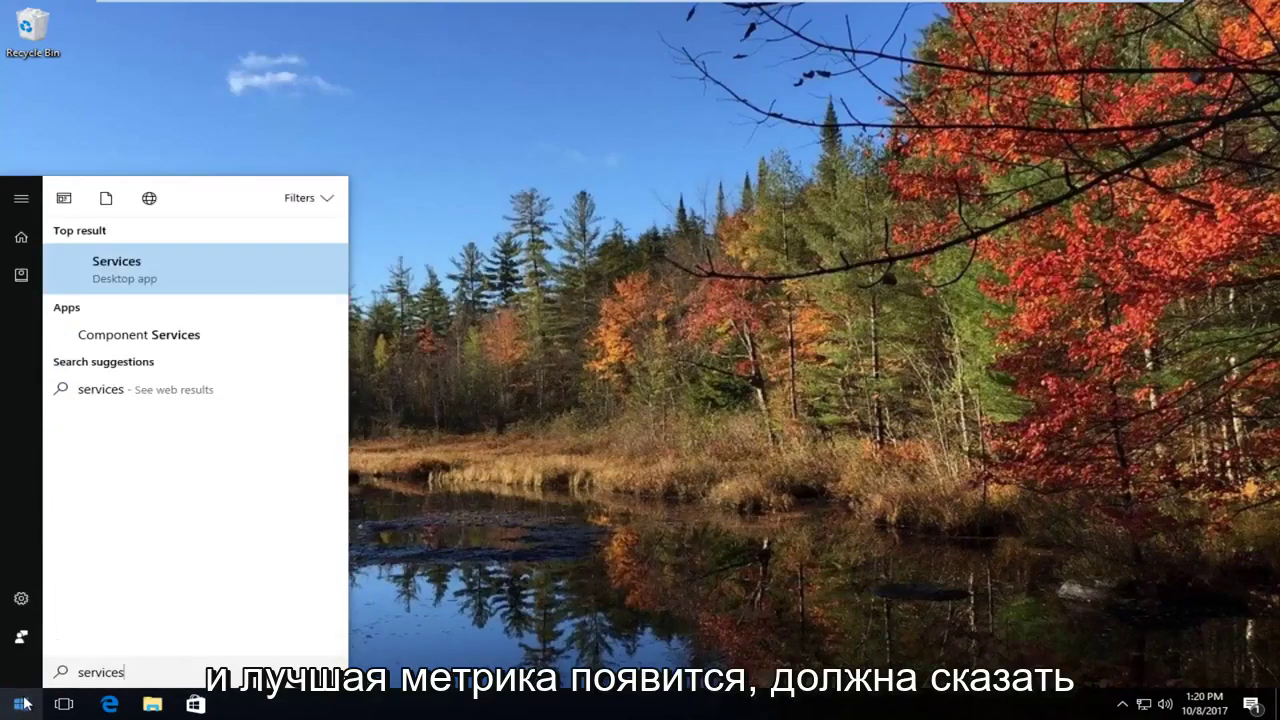
left_click(134, 281)
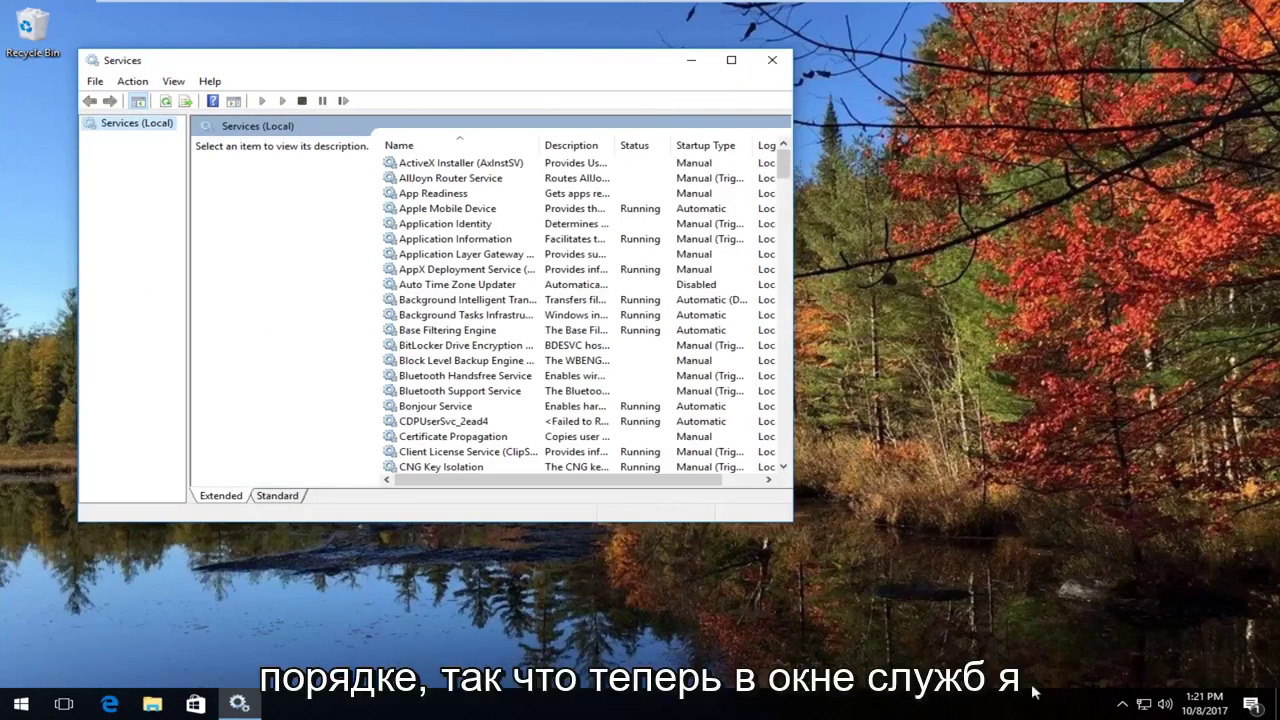
Enlarge the Services window, widen the Name column and scroll toward the diagnostic services
left_click_drag(792, 521, 1153, 623)
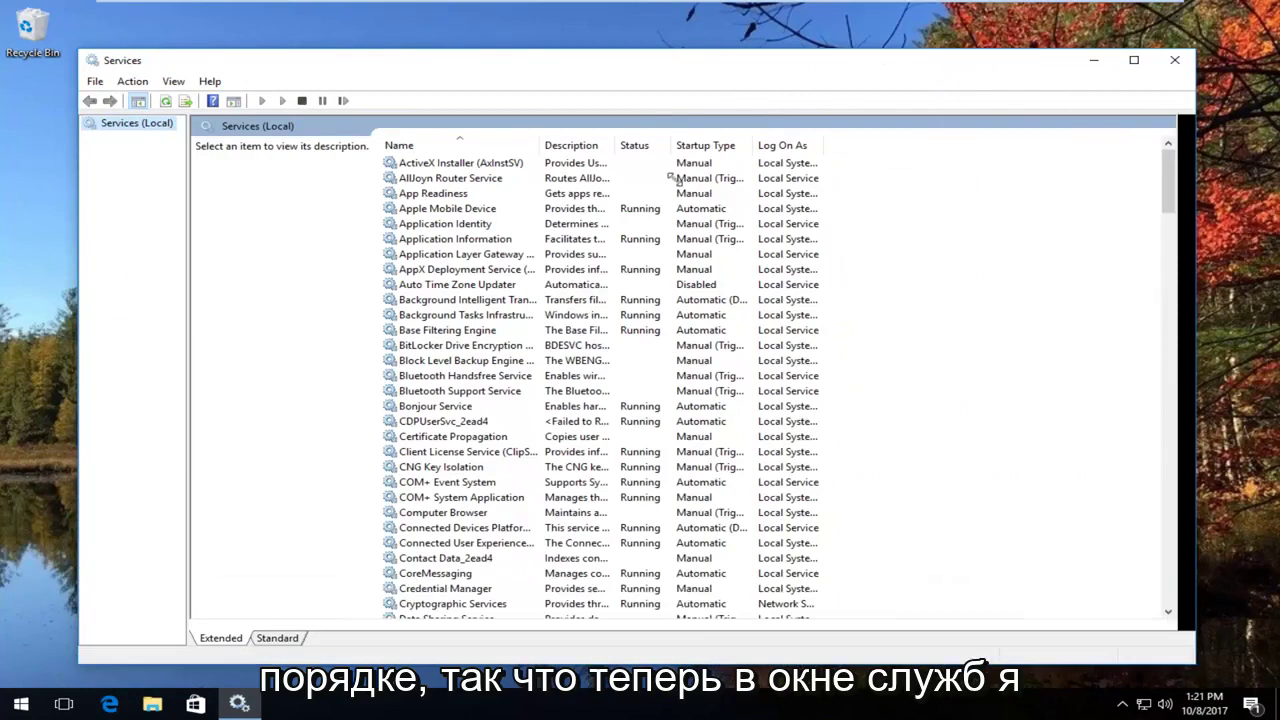
left_click_drag(539, 146, 602, 147)
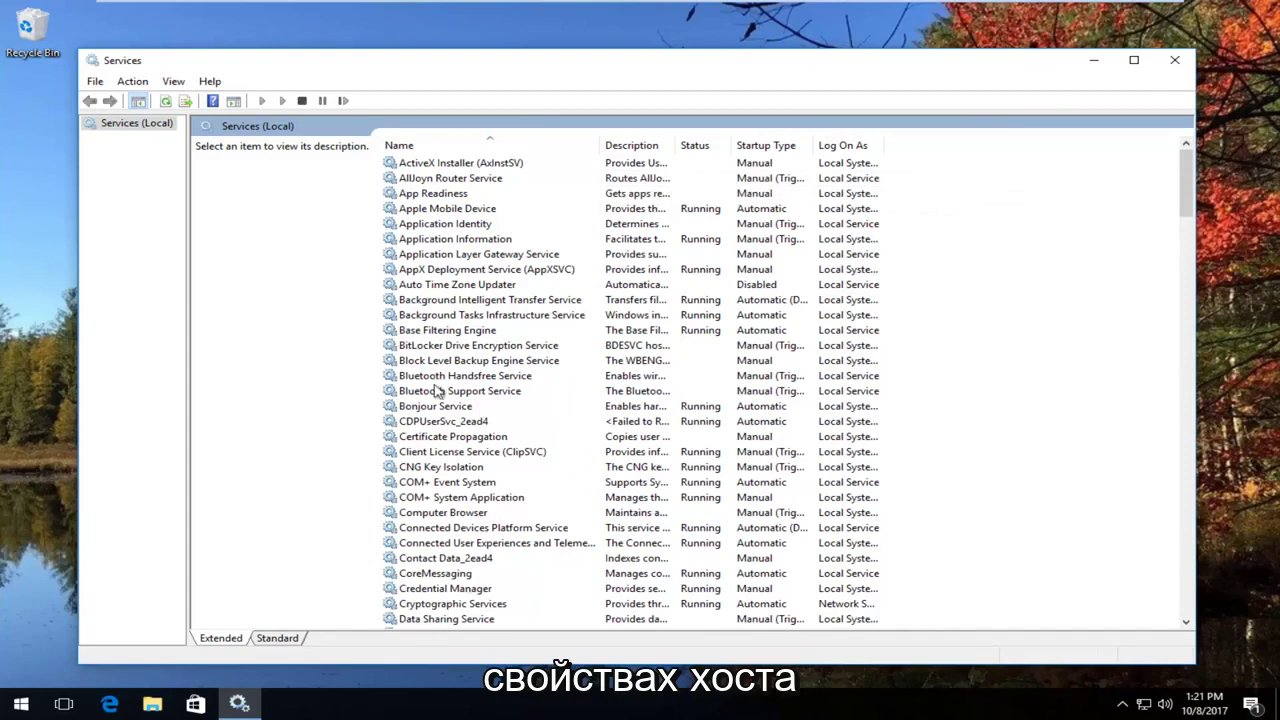
left_click(466, 513)
scroll(462, 515, "down", 4)
left_click(453, 543)
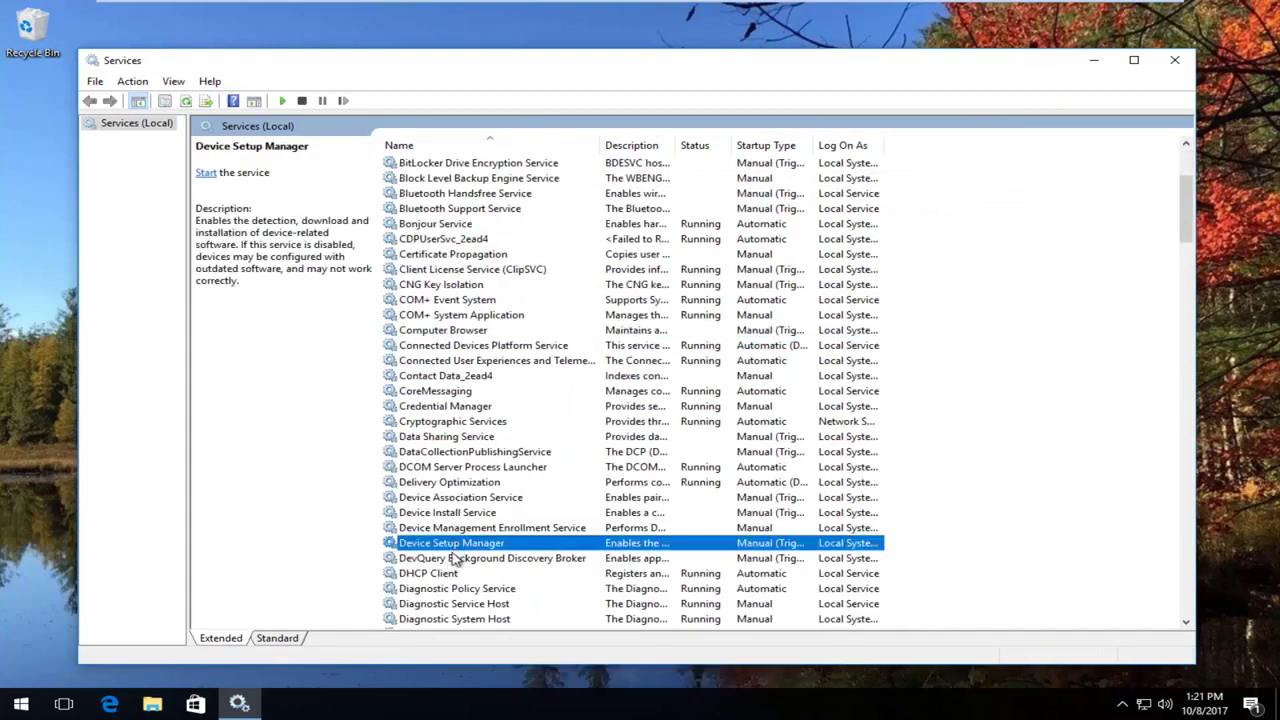
scroll(460, 545, "down", 2)
Check Diagnostic System Host's properties, confirming it is Running with Manual startup
left_click(466, 514)
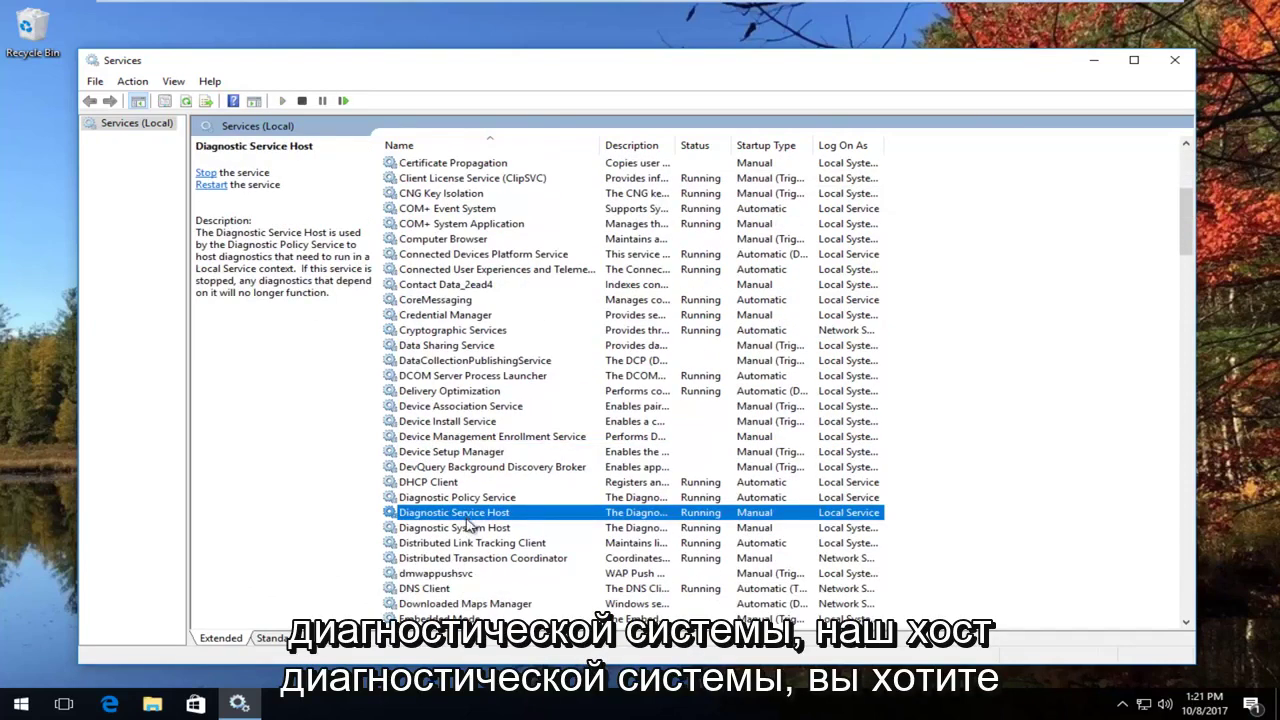
left_click(467, 528)
left_click(466, 514)
left_click(466, 529)
left_click(466, 516)
left_click(466, 528)
left_click(477, 516)
left_click(468, 528)
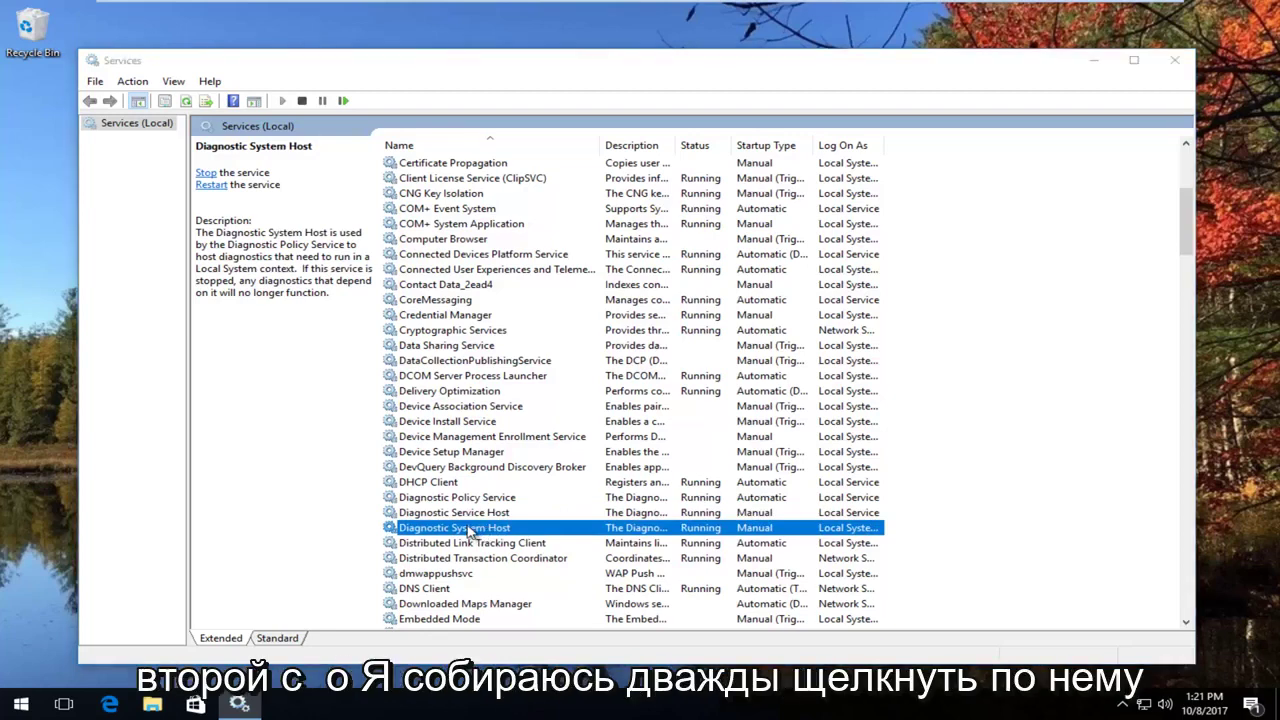
double_click(468, 528)
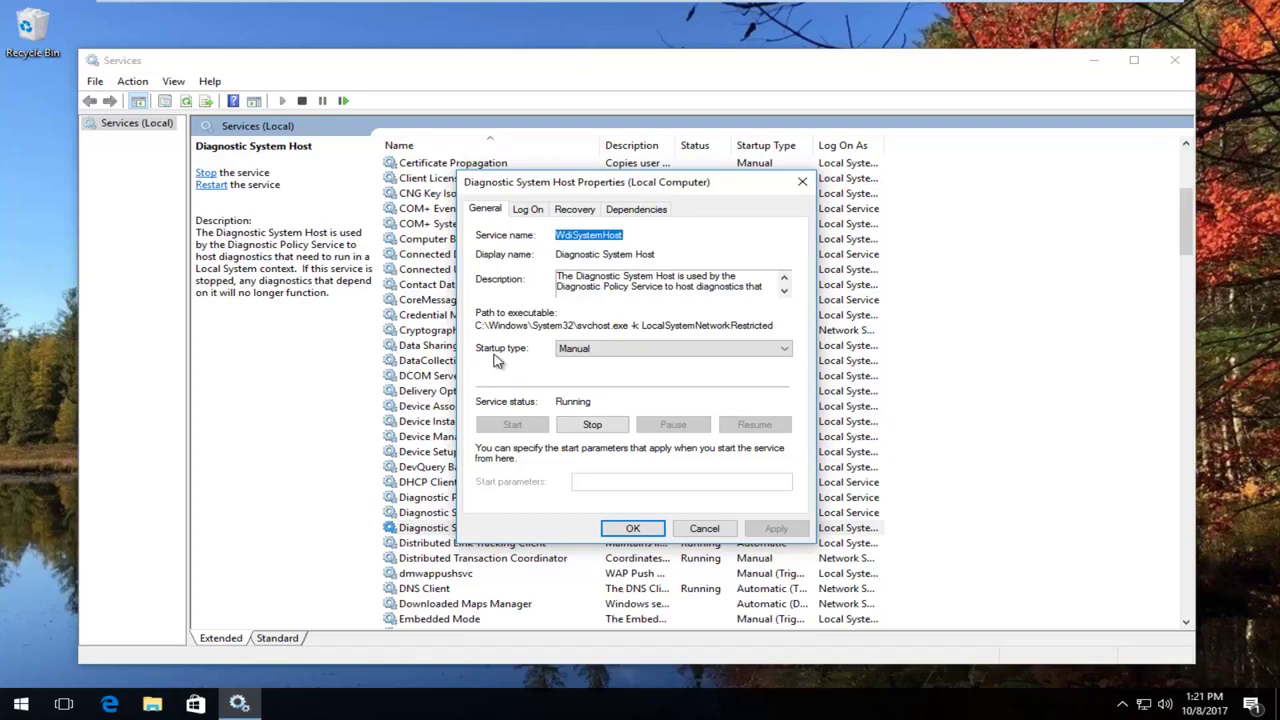
left_click(623, 530)
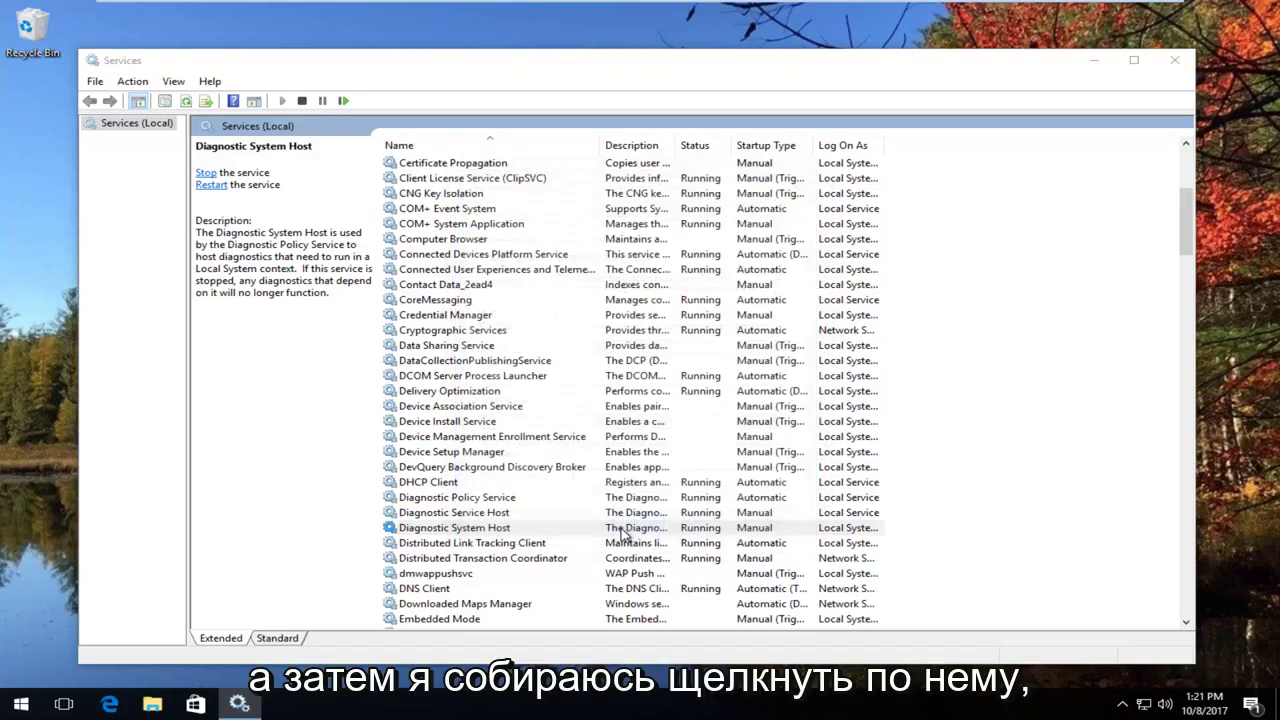
Close Services and launch Command Prompt as administrator, approving the UAC prompt
left_click(1176, 61)
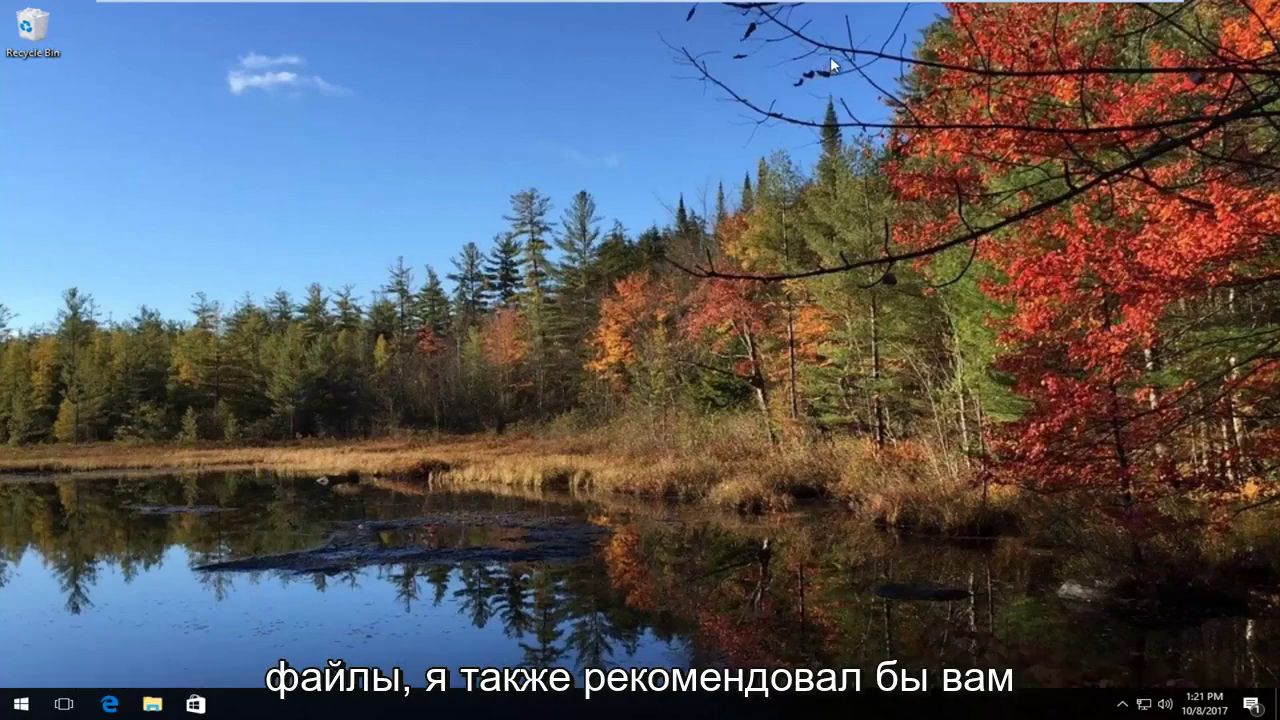
left_click(15, 708)
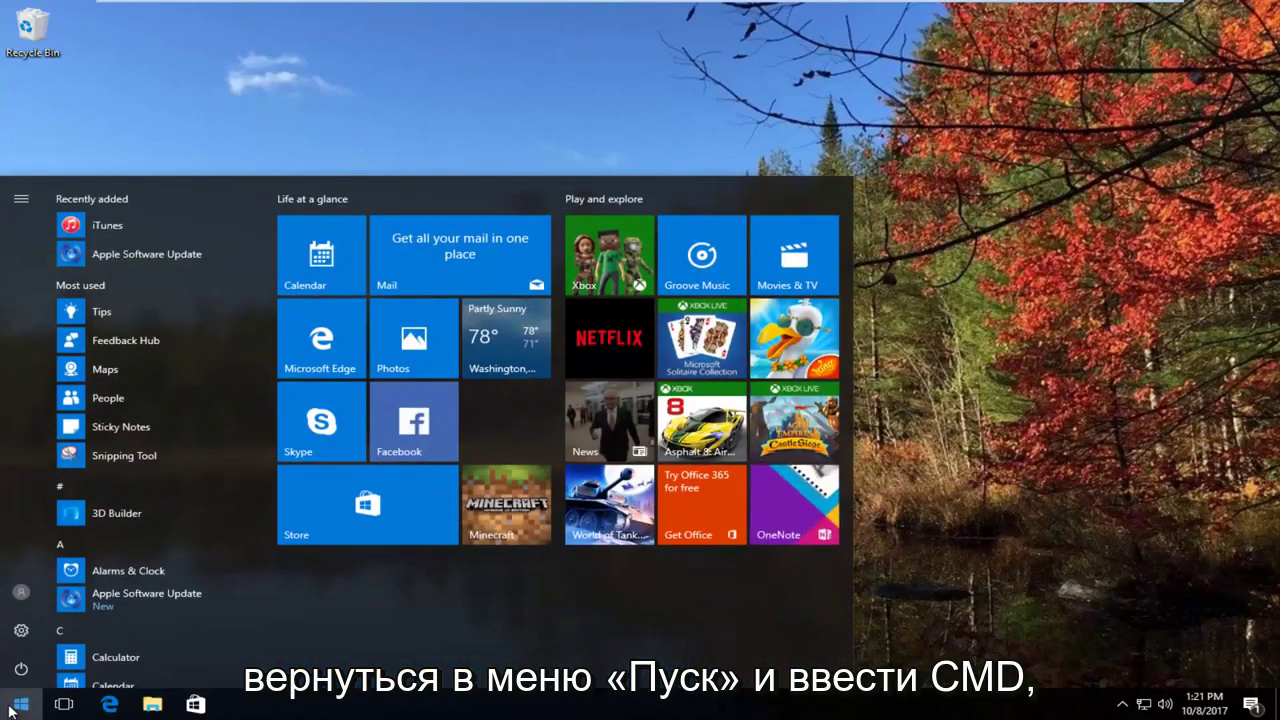
type("cmd")
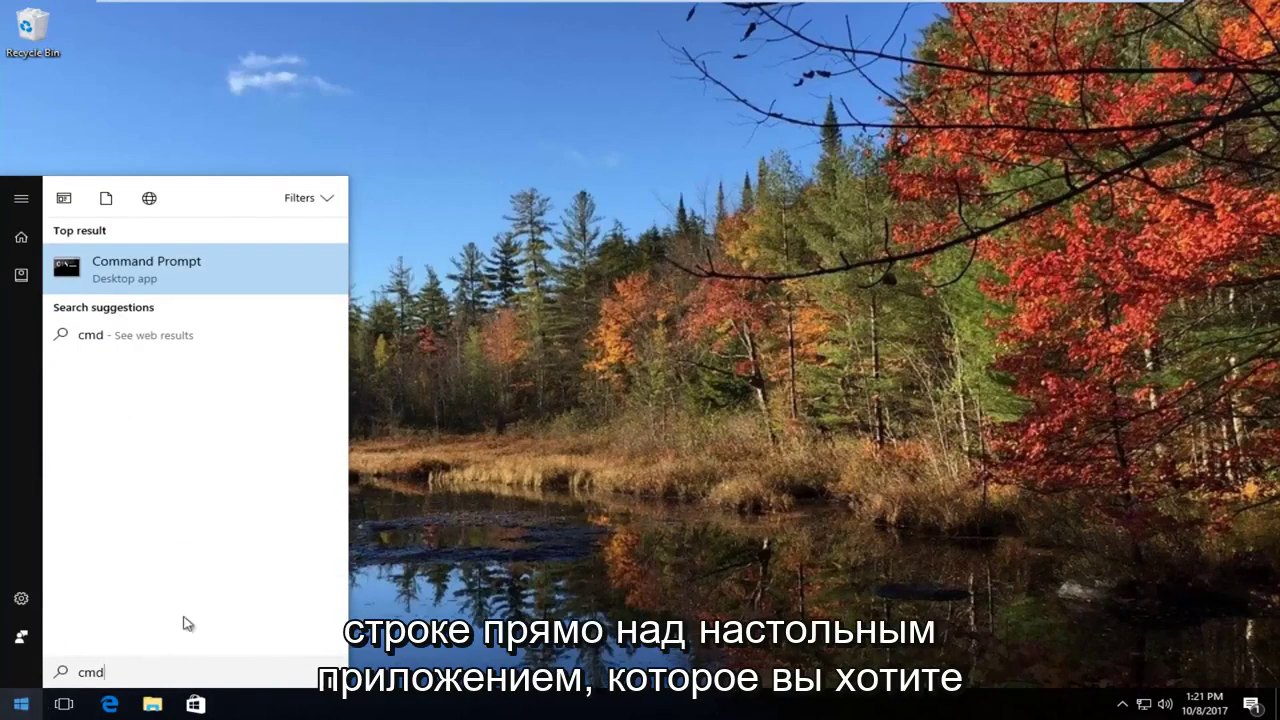
right_click(136, 272)
key("Escape")
right_click(146, 276)
key("Escape")
key("Escape")
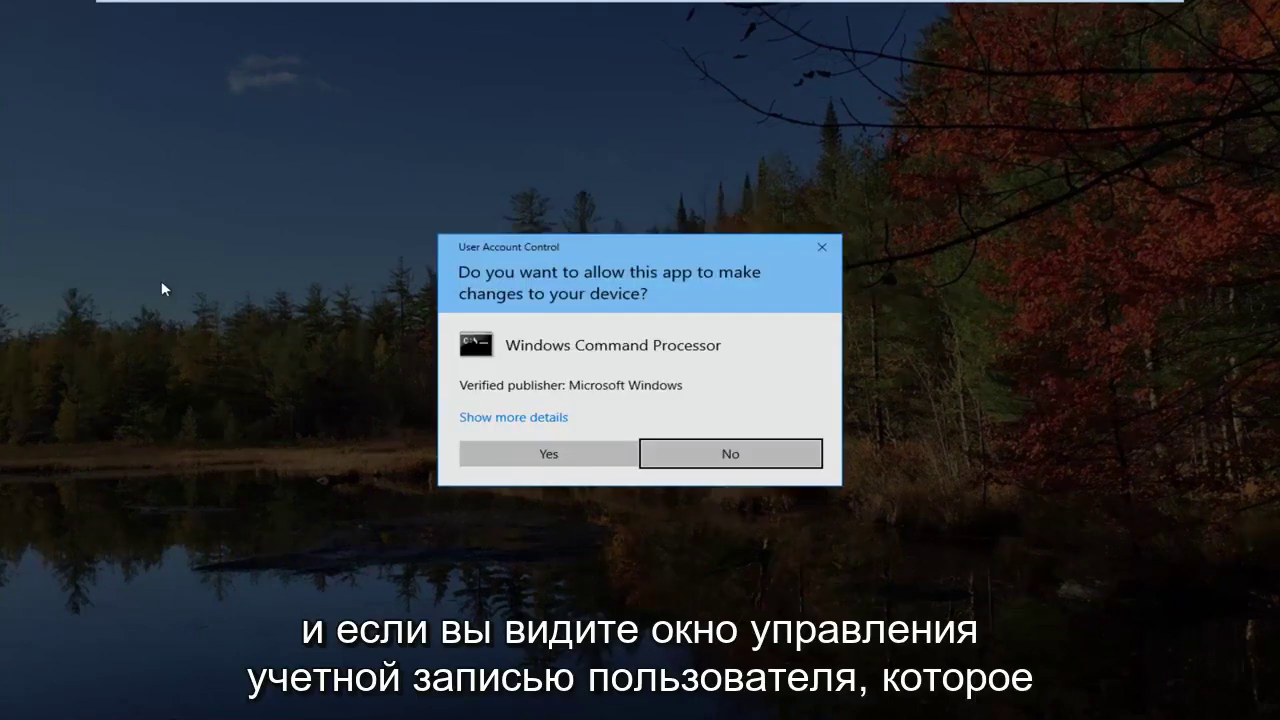
left_click(526, 453)
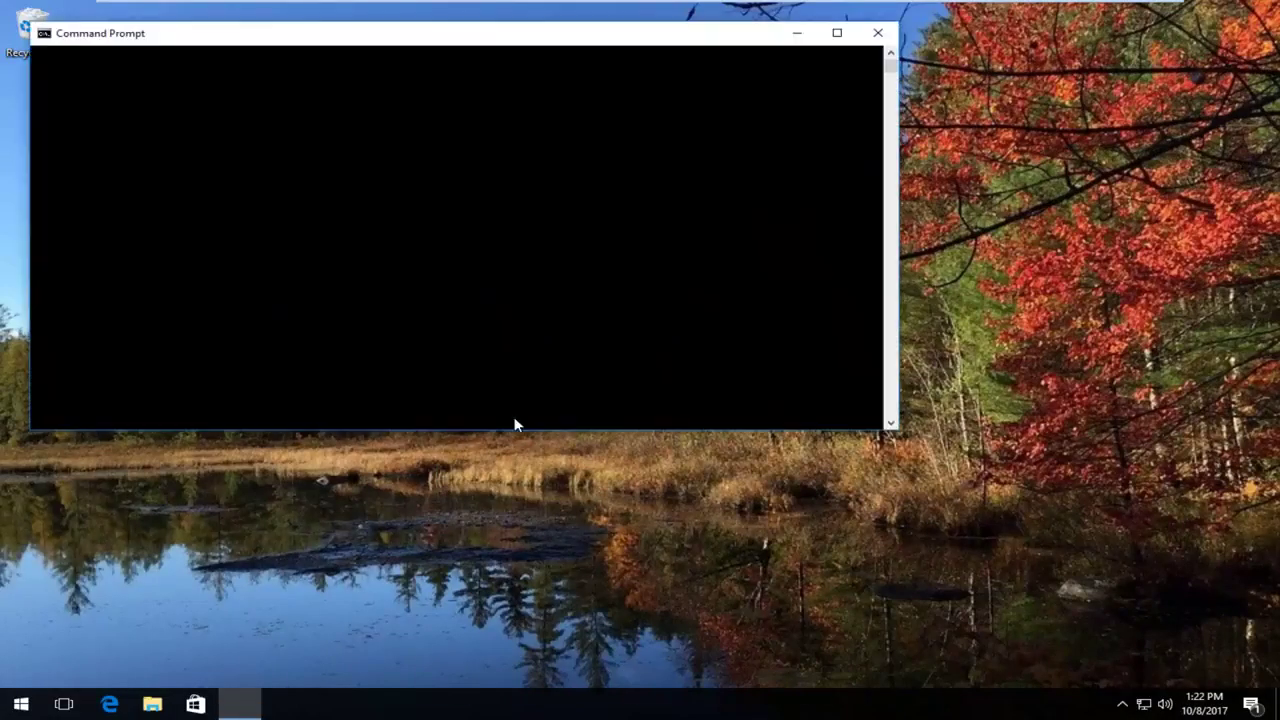
Run sfc /scannow in the elevated Command Prompt
left_click_drag(303, 34, 448, 141)
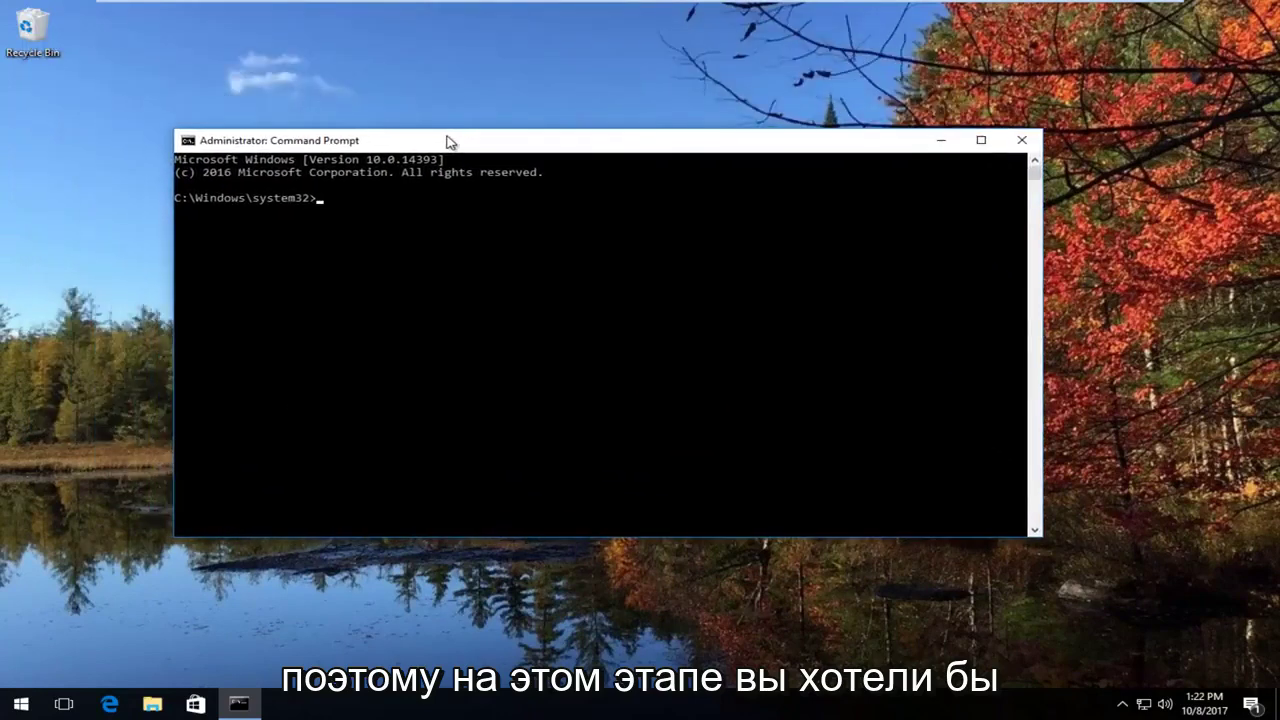
type("s")
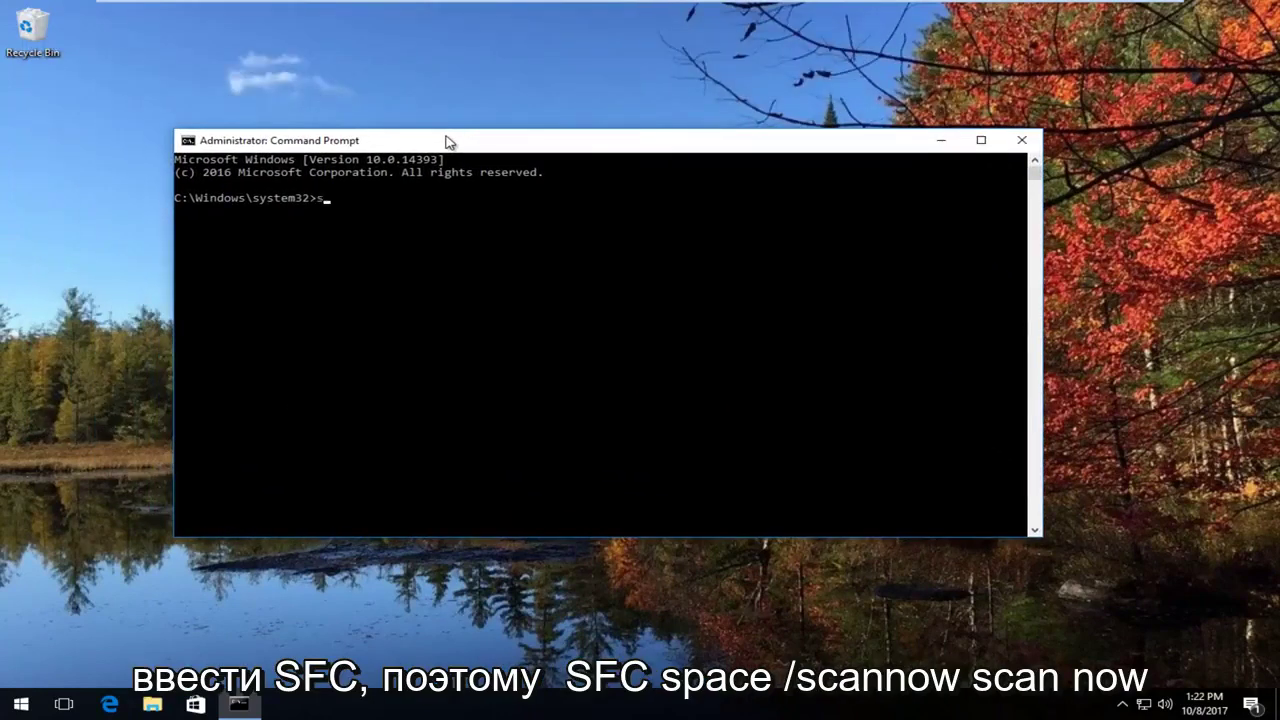
type("fc /scannow")
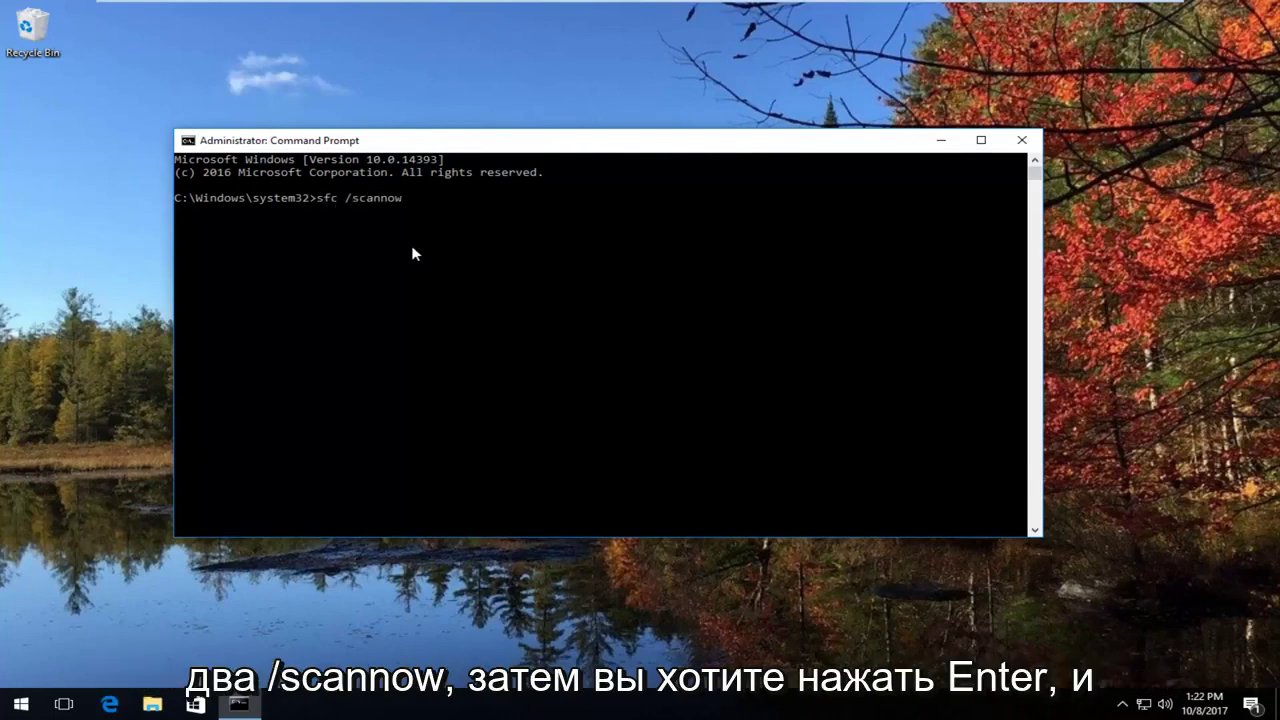
key("Return")
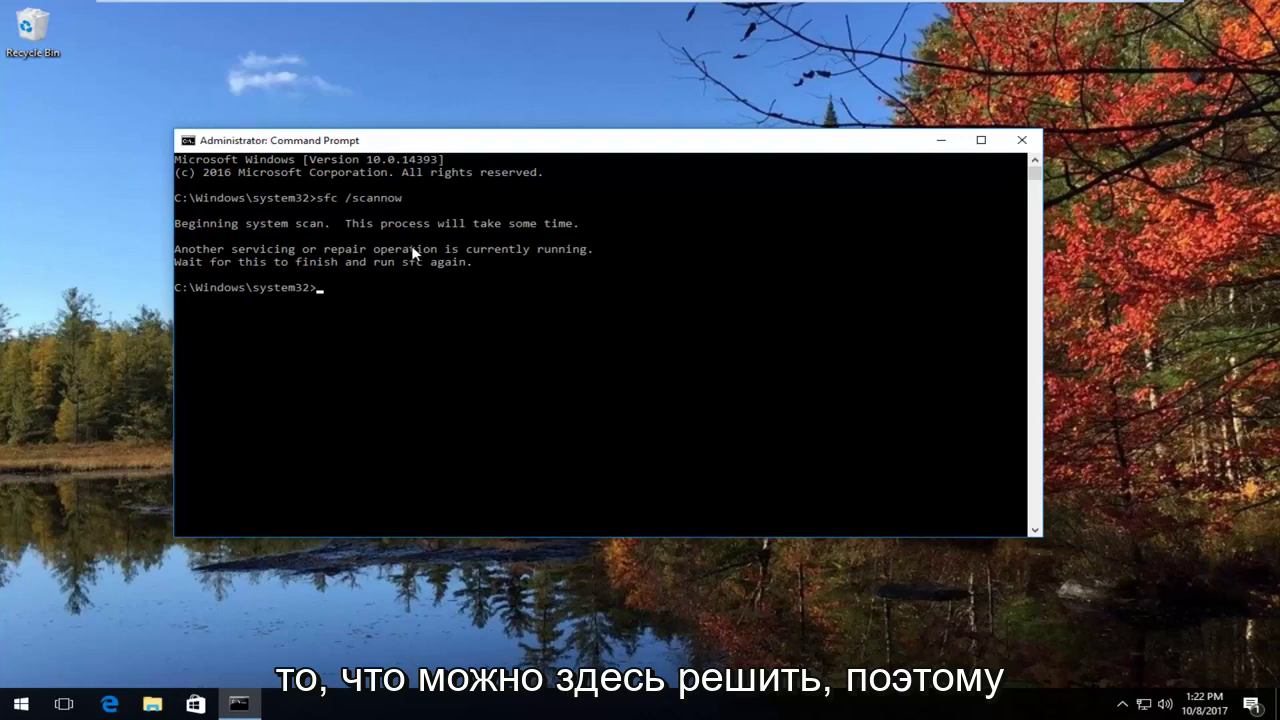
Close Command Prompt and launch regedit as administrator, approving the UAC prompt
left_click(1022, 140)
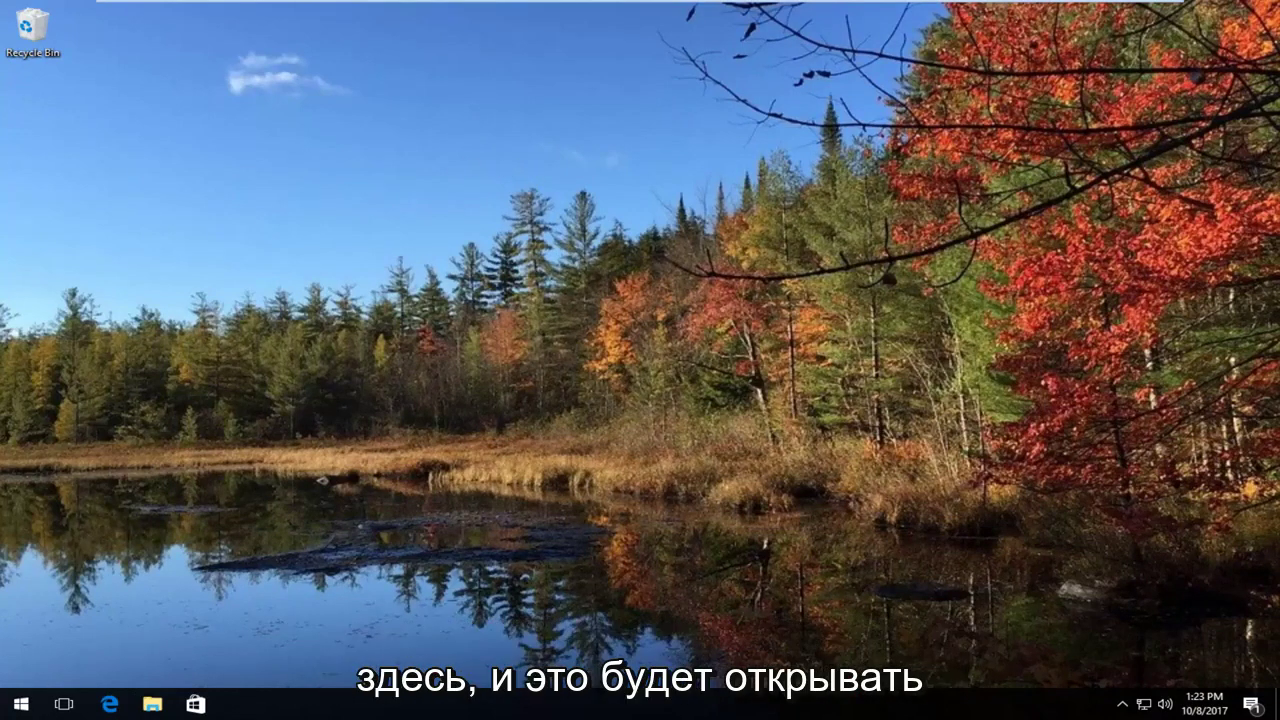
left_click(20, 704)
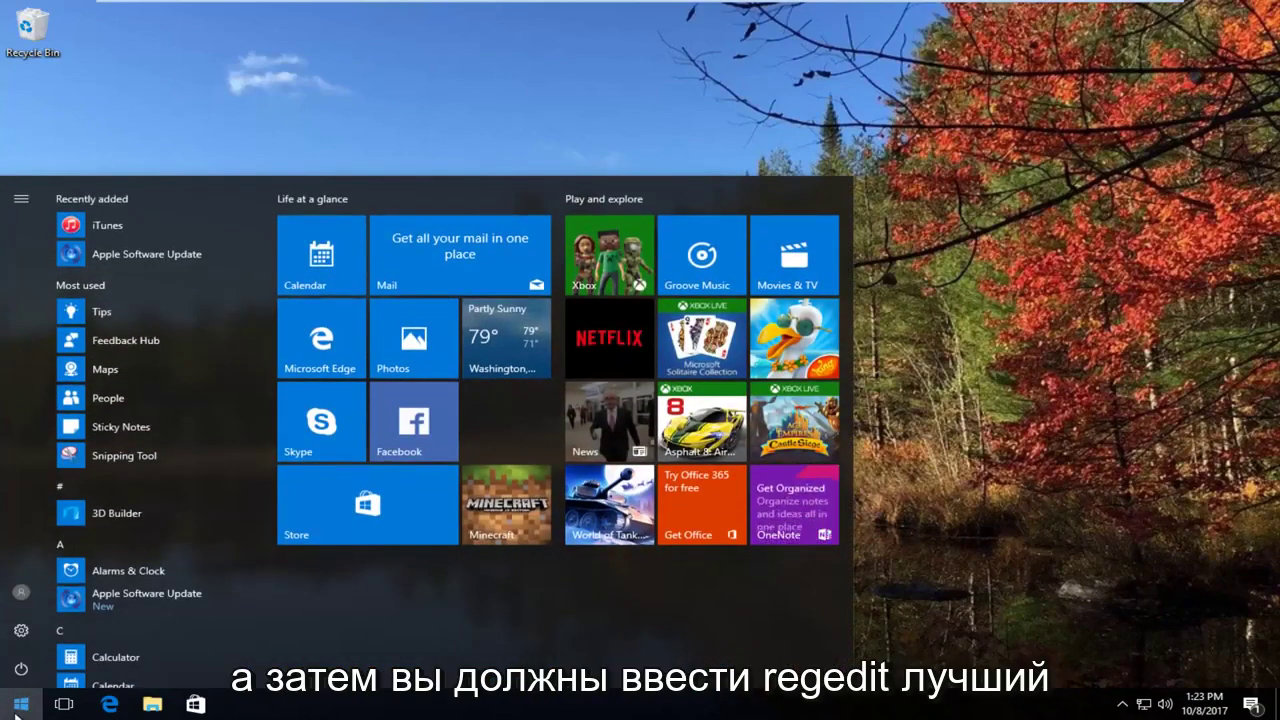
type("regedit")
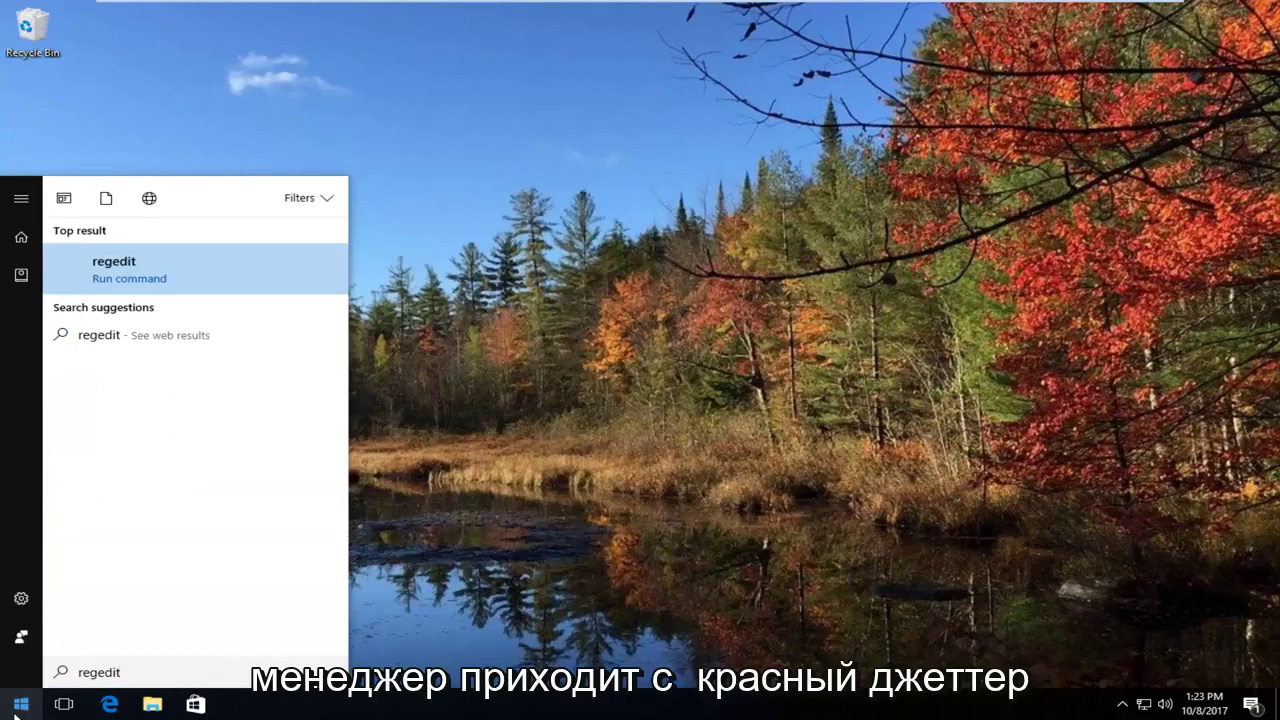
right_click(121, 281)
left_click(150, 290)
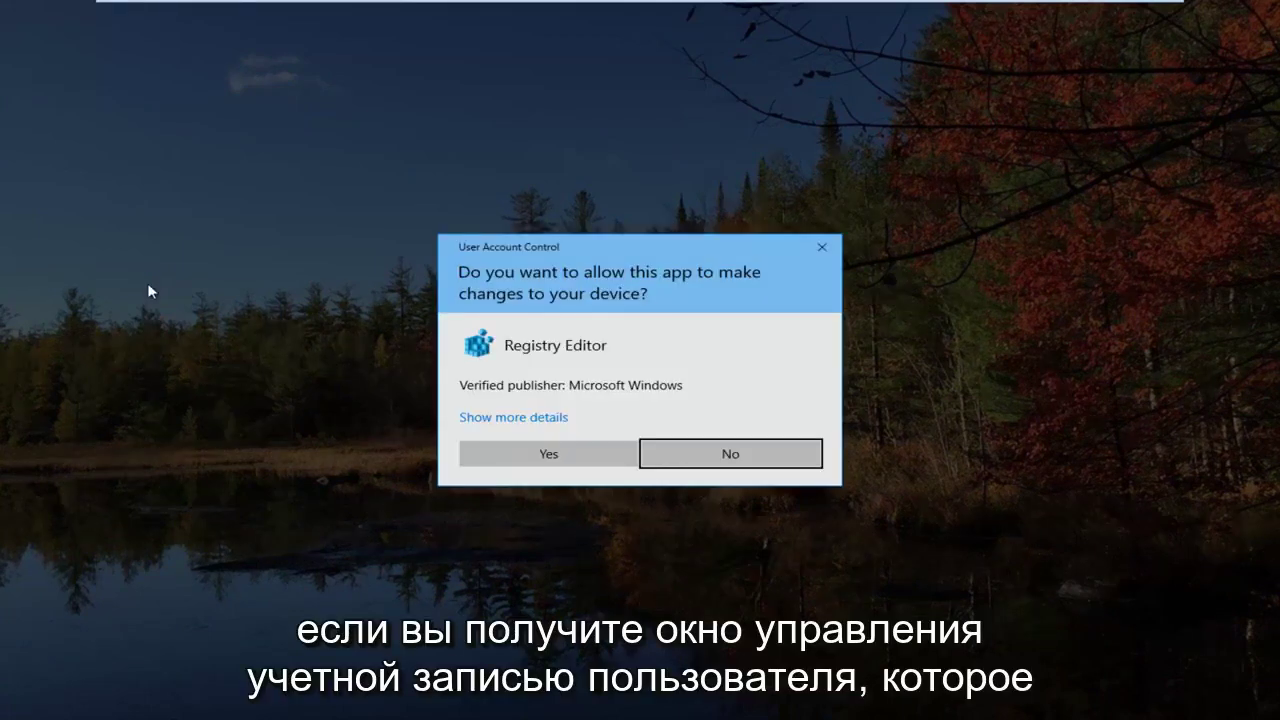
left_click(506, 466)
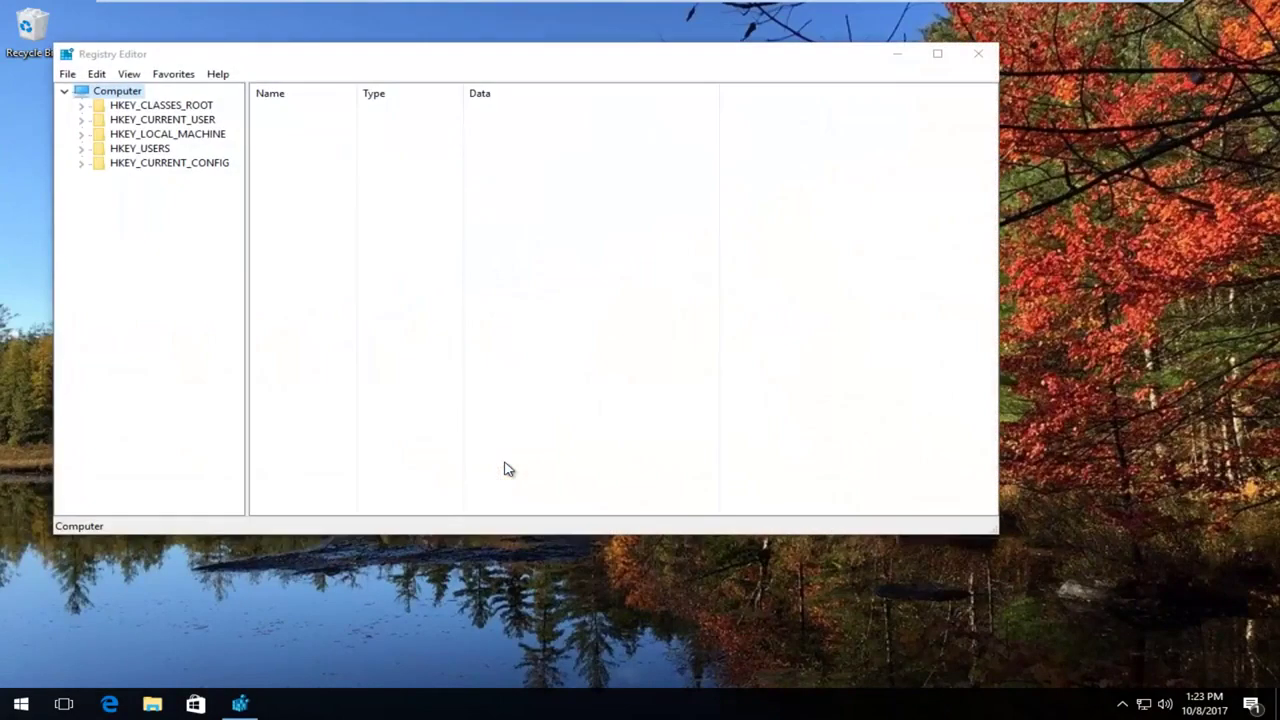
Expand HKEY_LOCAL_MACHINE and SOFTWARE in the registry tree, widening the tree pane
left_click_drag(432, 65, 505, 75)
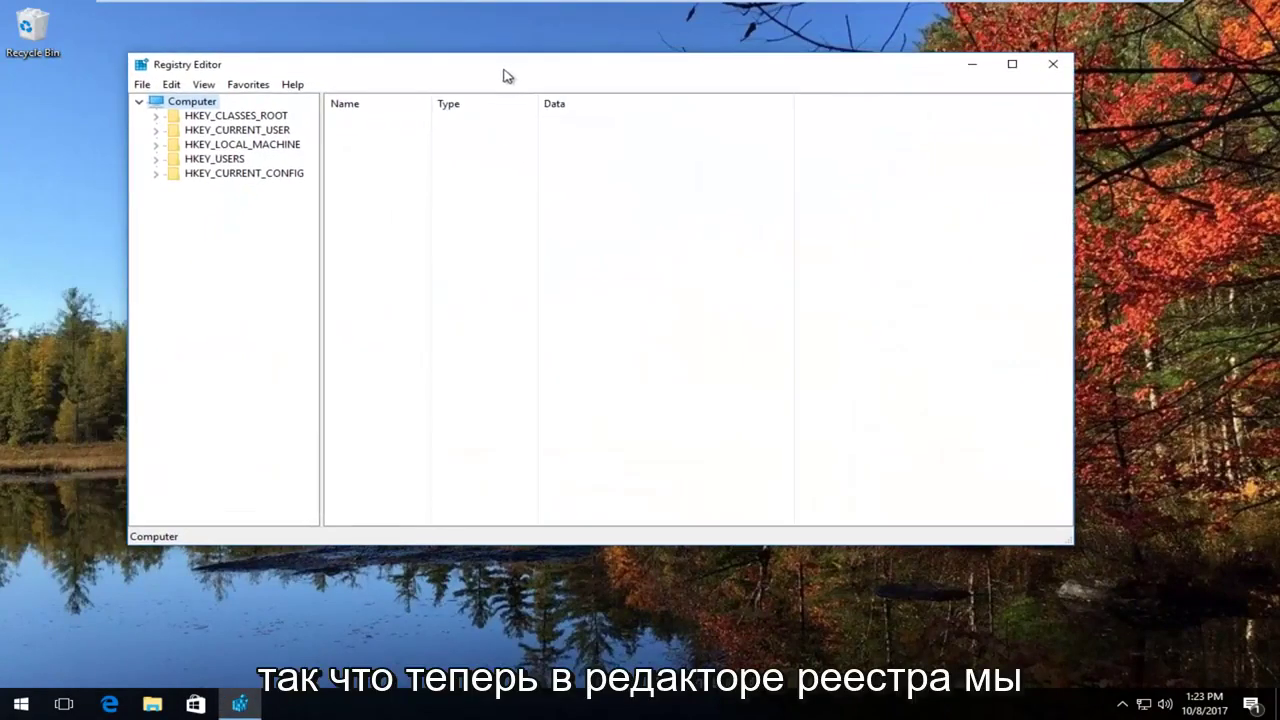
left_click(200, 147)
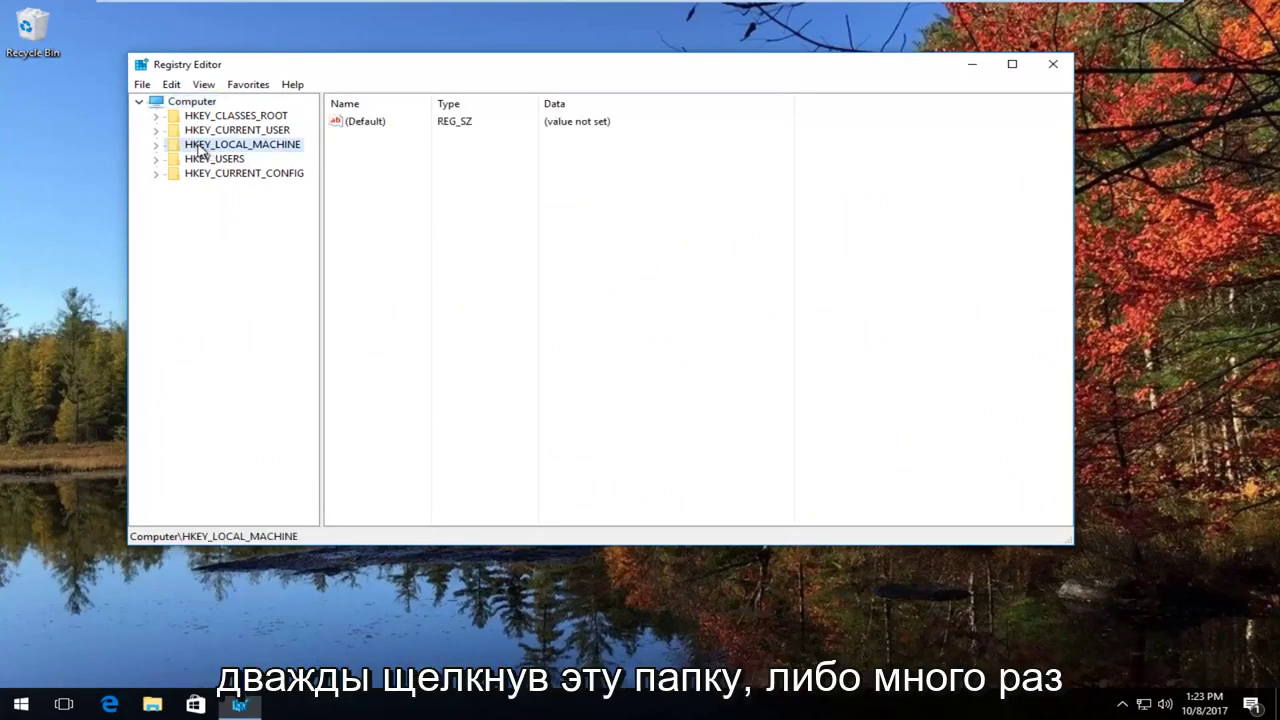
left_click(156, 146)
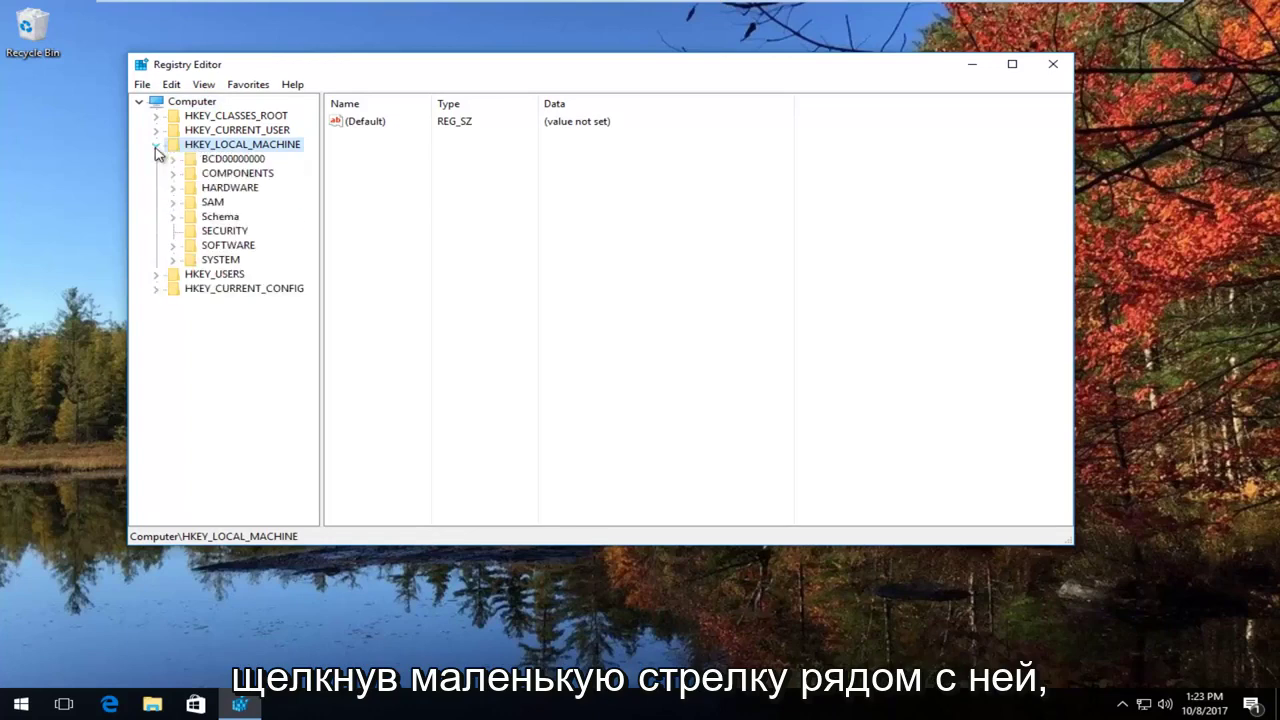
left_click(173, 245)
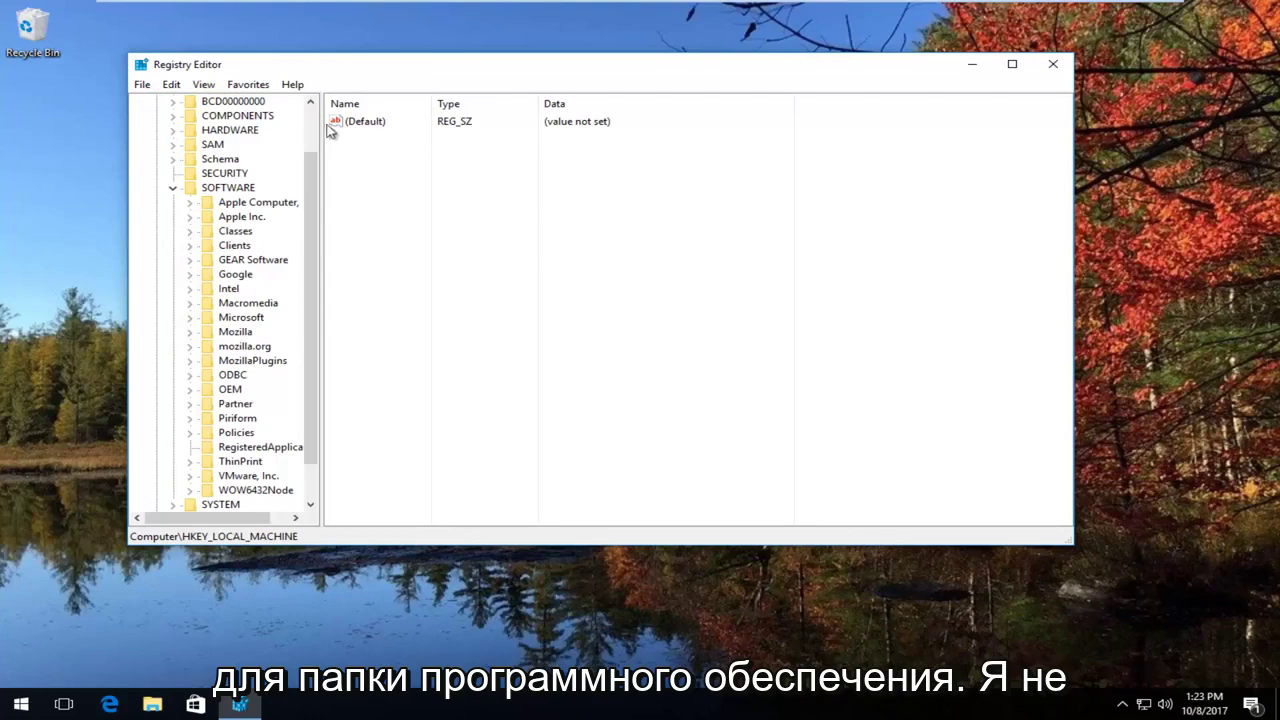
left_click_drag(322, 128, 365, 117)
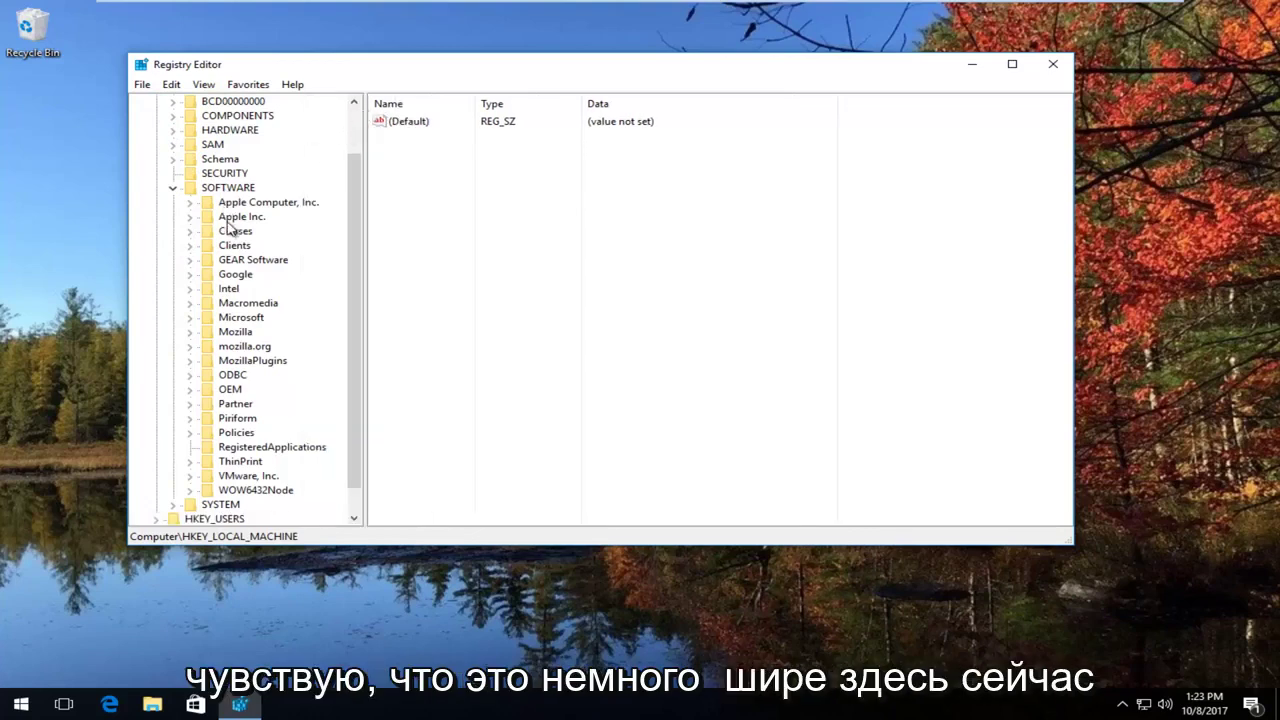
scroll(228, 245, "down", 1)
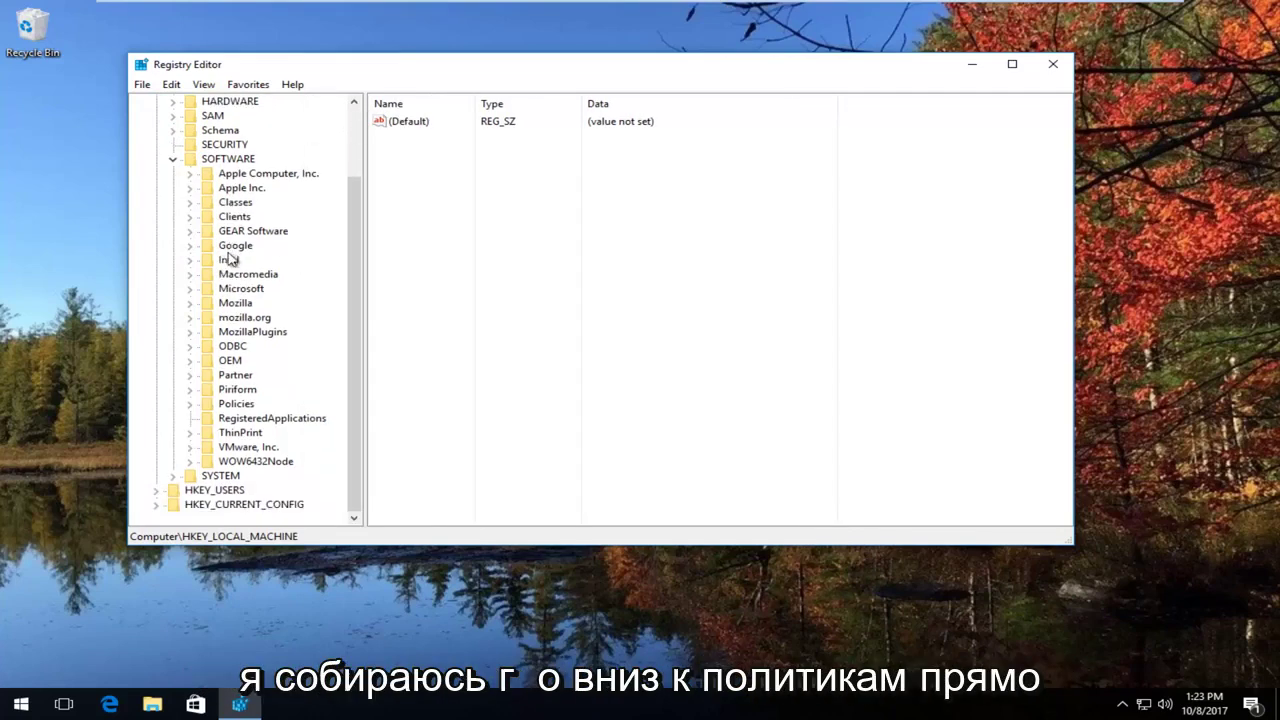
Expand Policies > Microsoft > Windows and select the ScriptedDiagnostics key
left_click(194, 405)
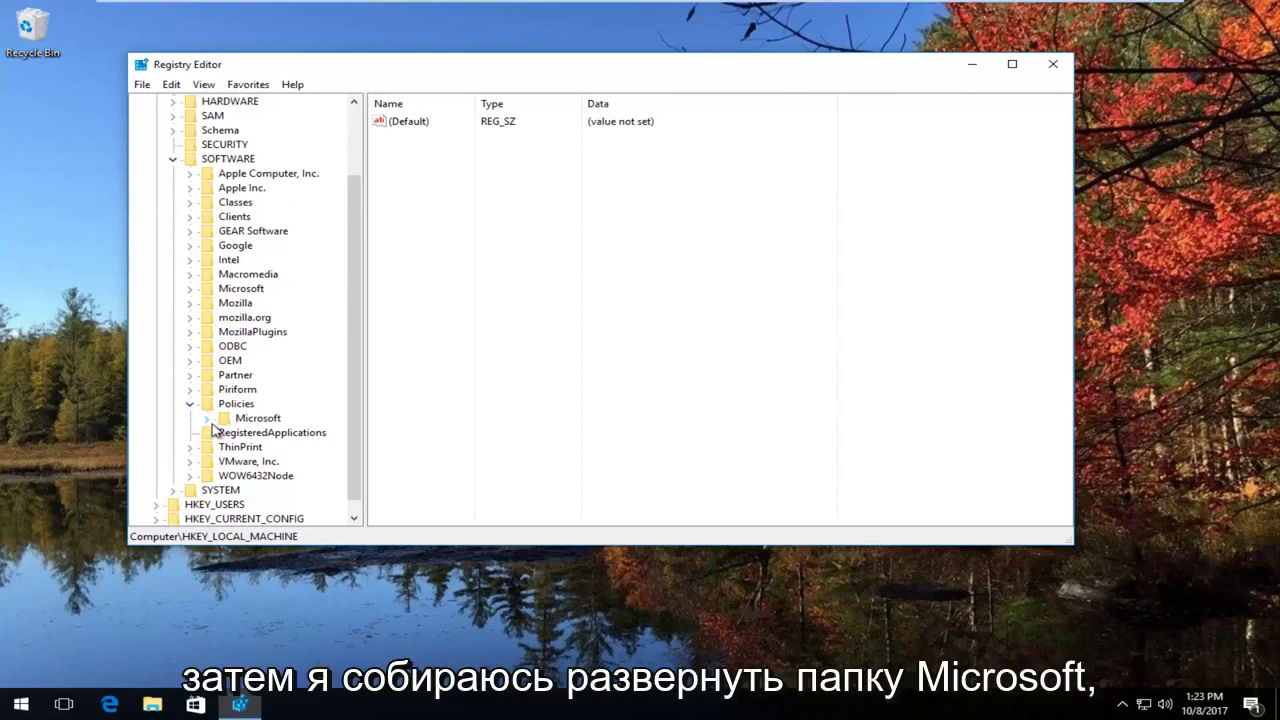
left_click(208, 420)
scroll(229, 430, "down", 1)
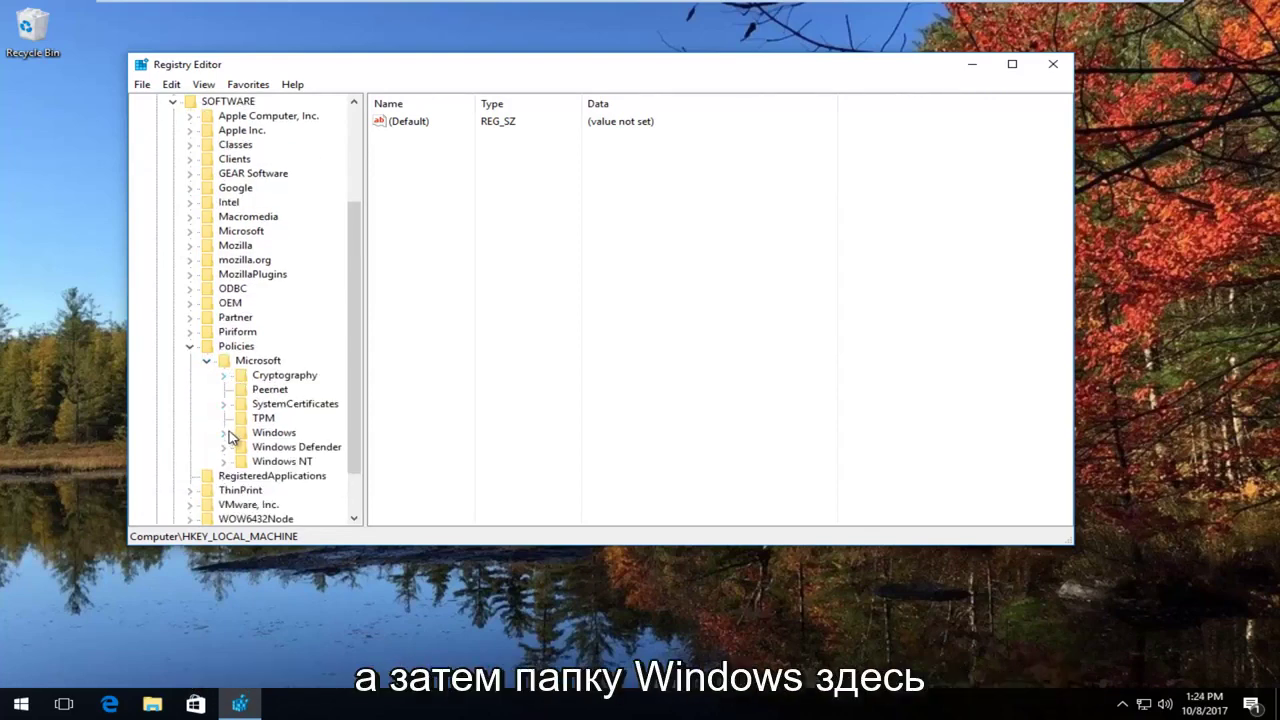
left_click(228, 432)
left_click_drag(368, 318, 443, 306)
left_click(224, 259)
left_click(224, 377)
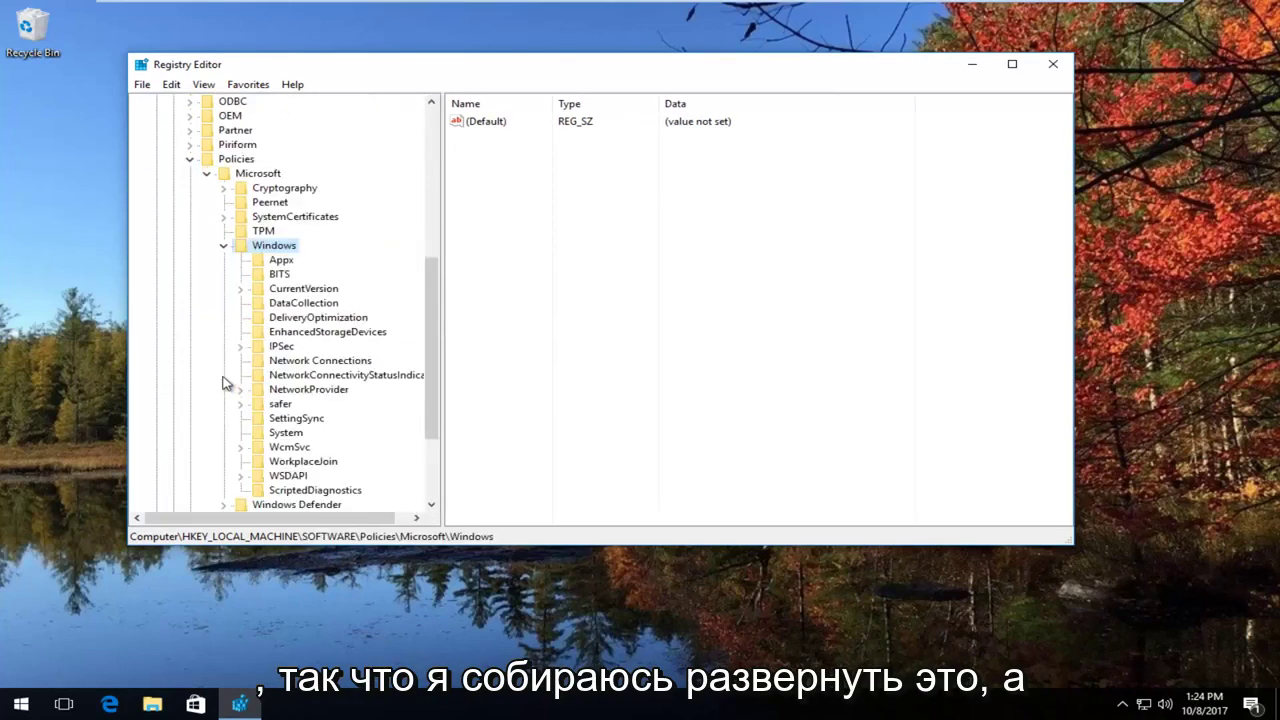
left_click(298, 488)
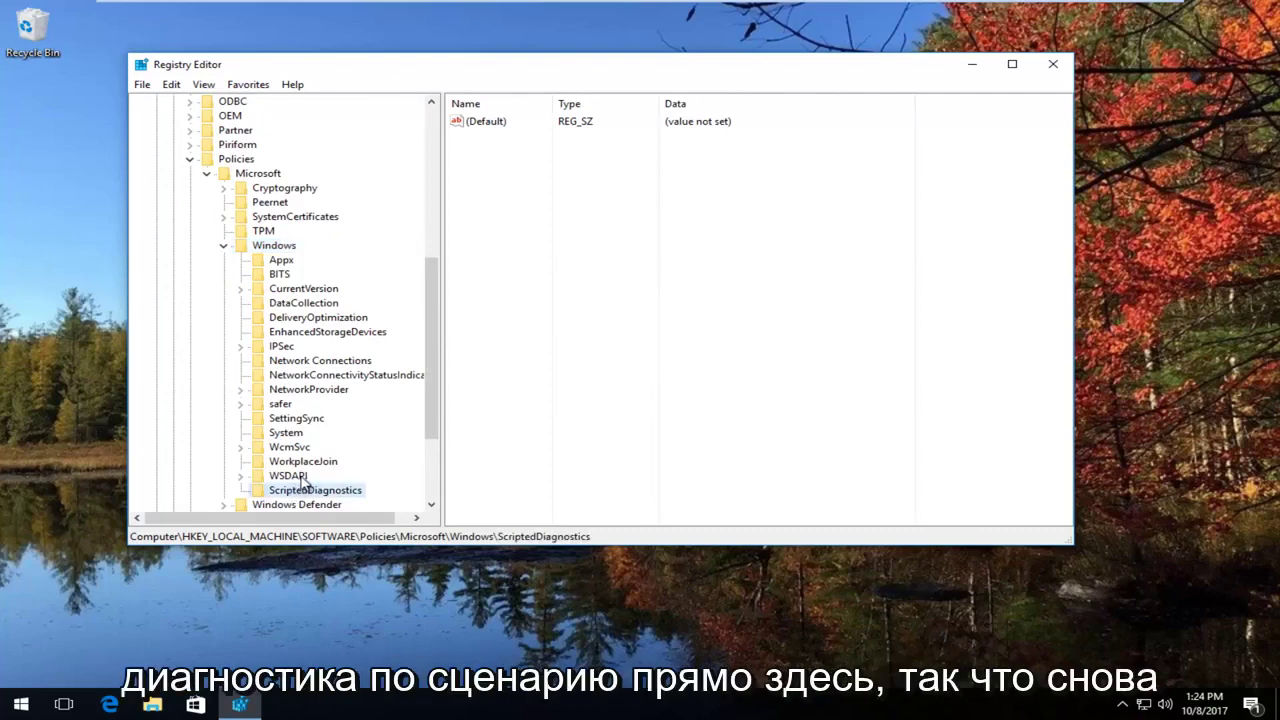
scroll(305, 481, "down", 1)
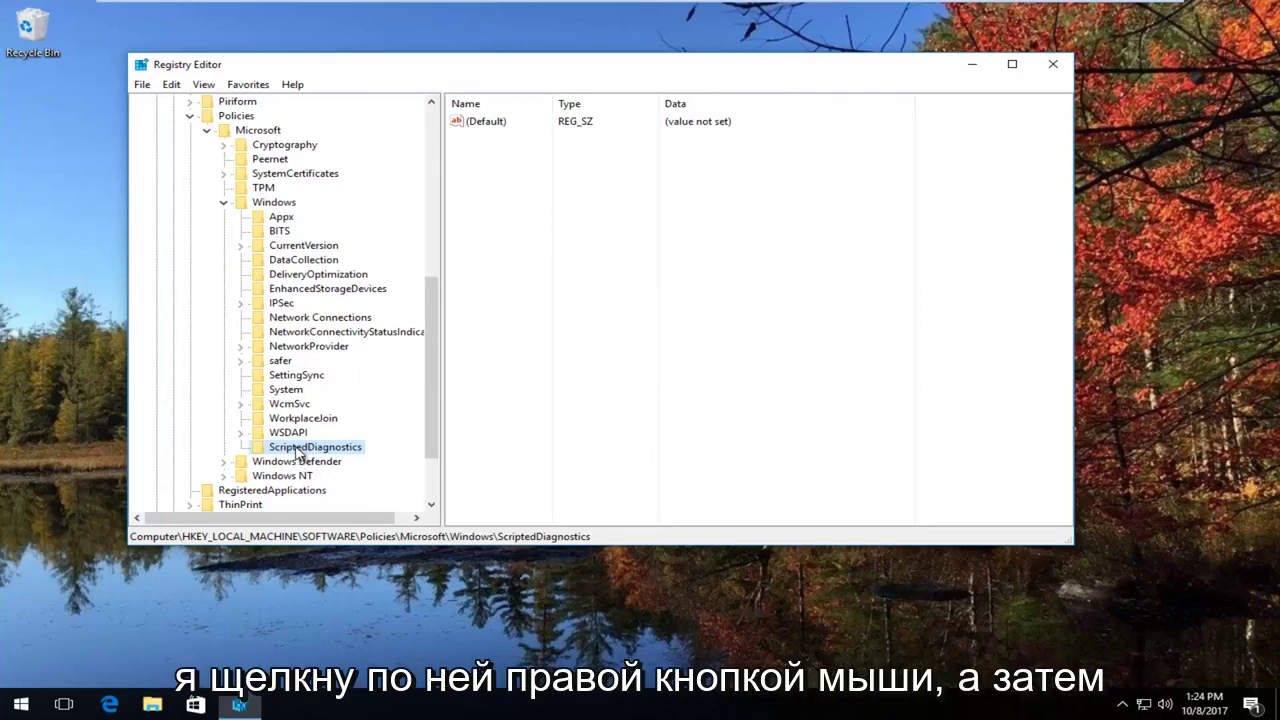
right_click(296, 452)
Delete ScriptedDiagnostics and its subkeys, confirming the deletion, then close Registry Editor
left_click(325, 512)
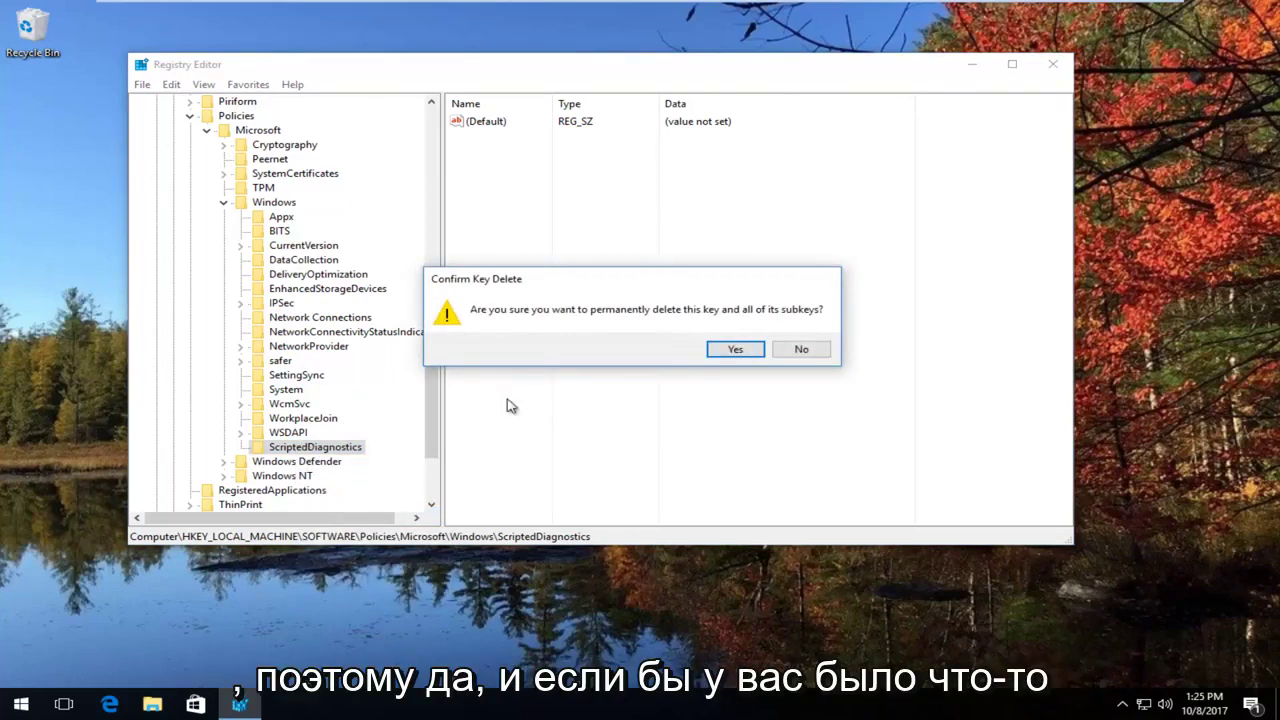
left_click(736, 350)
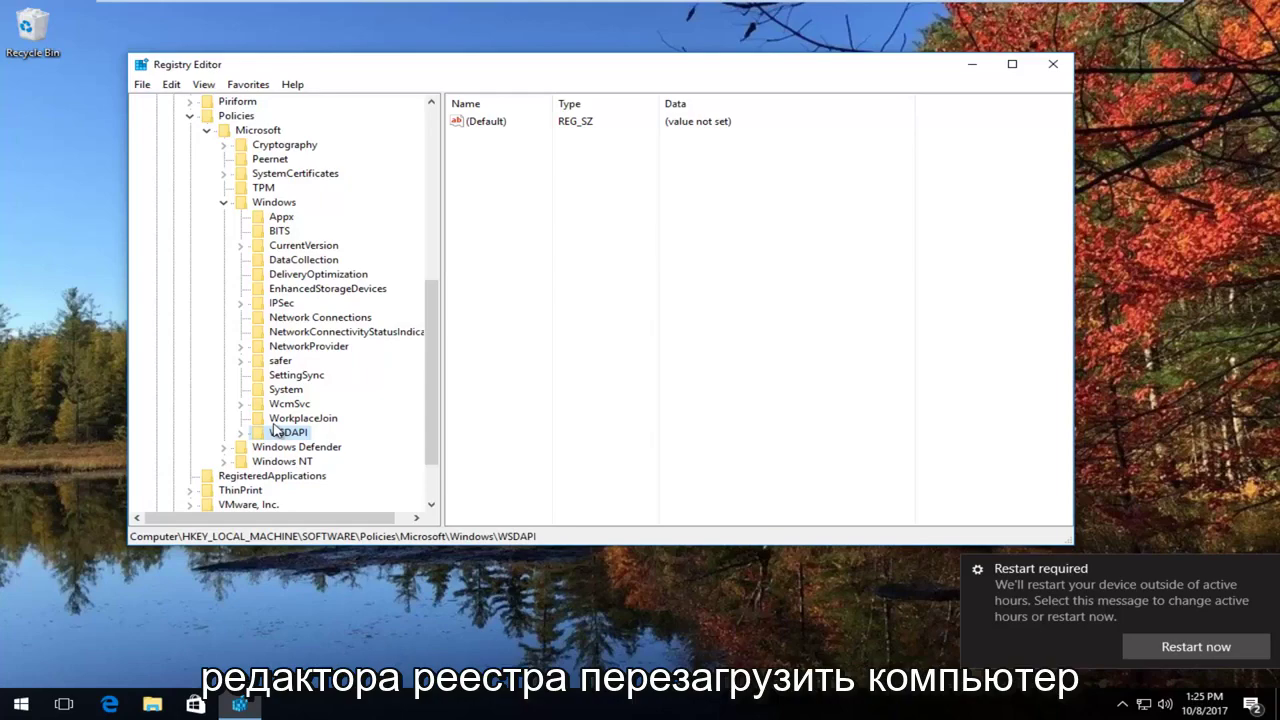
left_click(1053, 63)
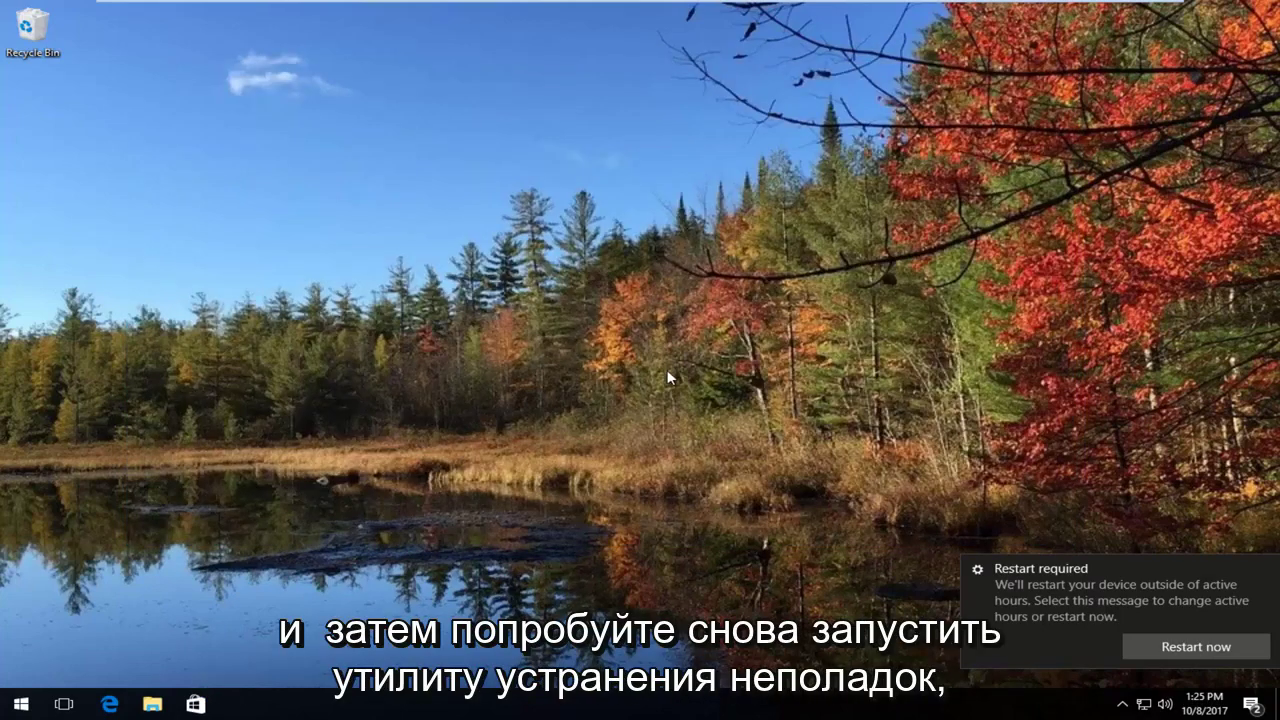